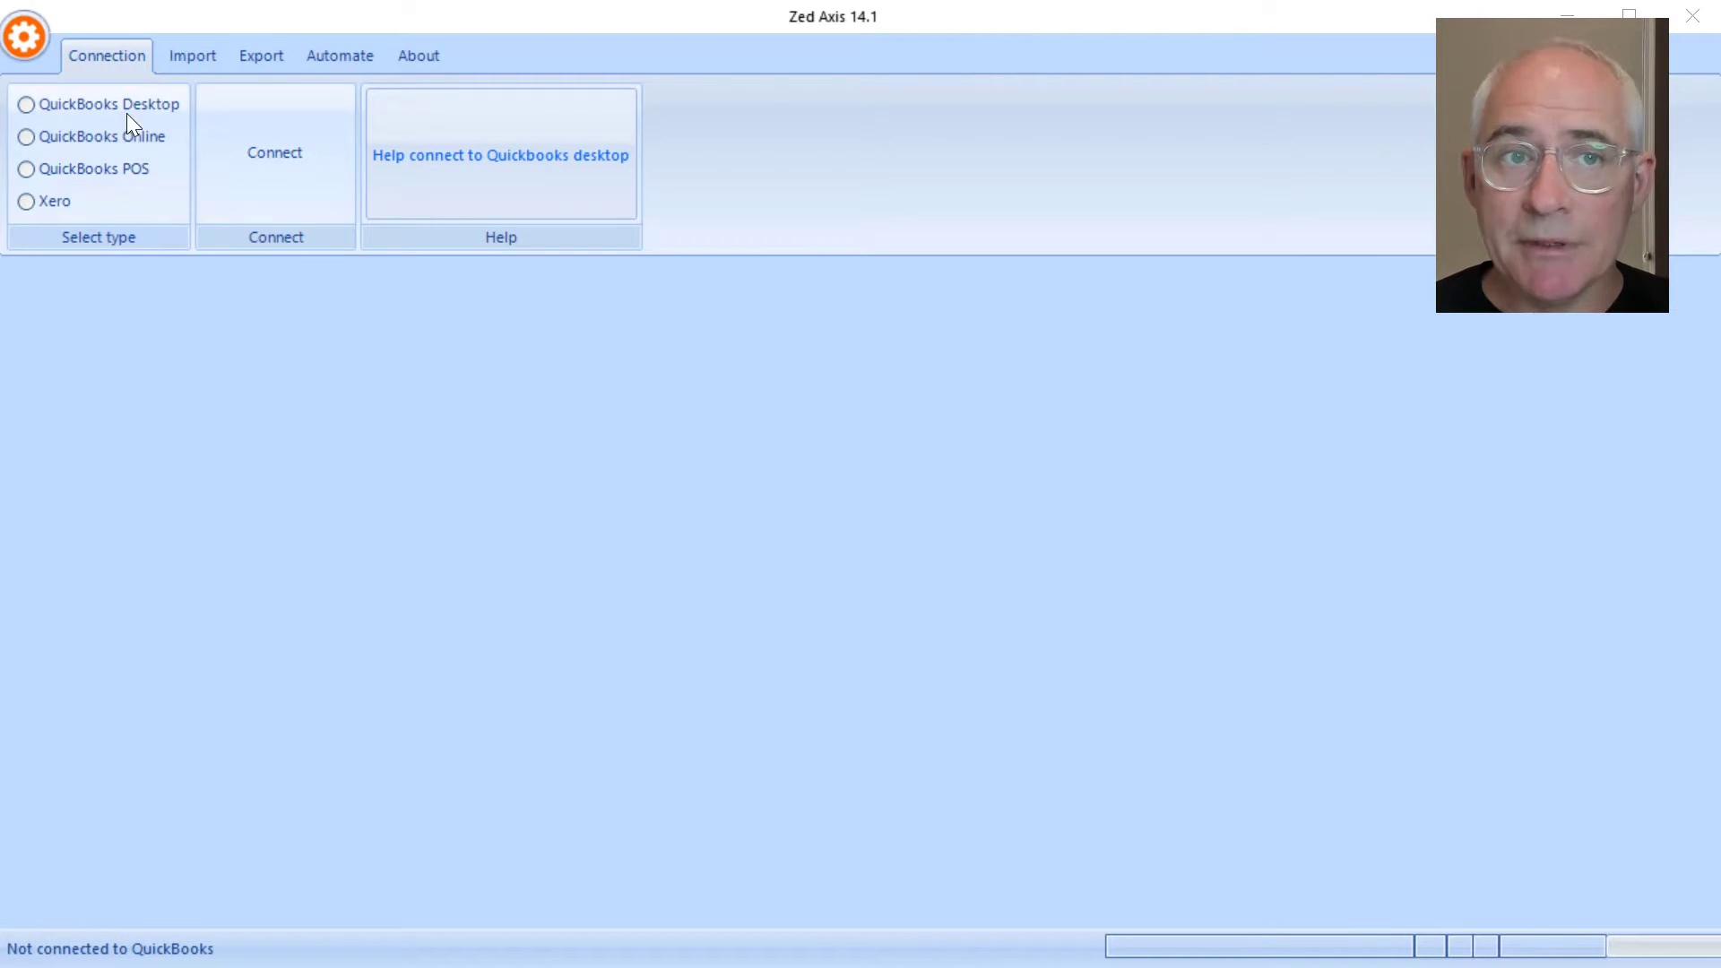
Connect Zed Axis to QuickBooks Online for Mountain View Architects Inc with the pasted access token, refresh token and RealmId
{"action": "left_click", "coordinate": [136, 140]}
{"action": "left_click", "coordinate": [256, 167]}
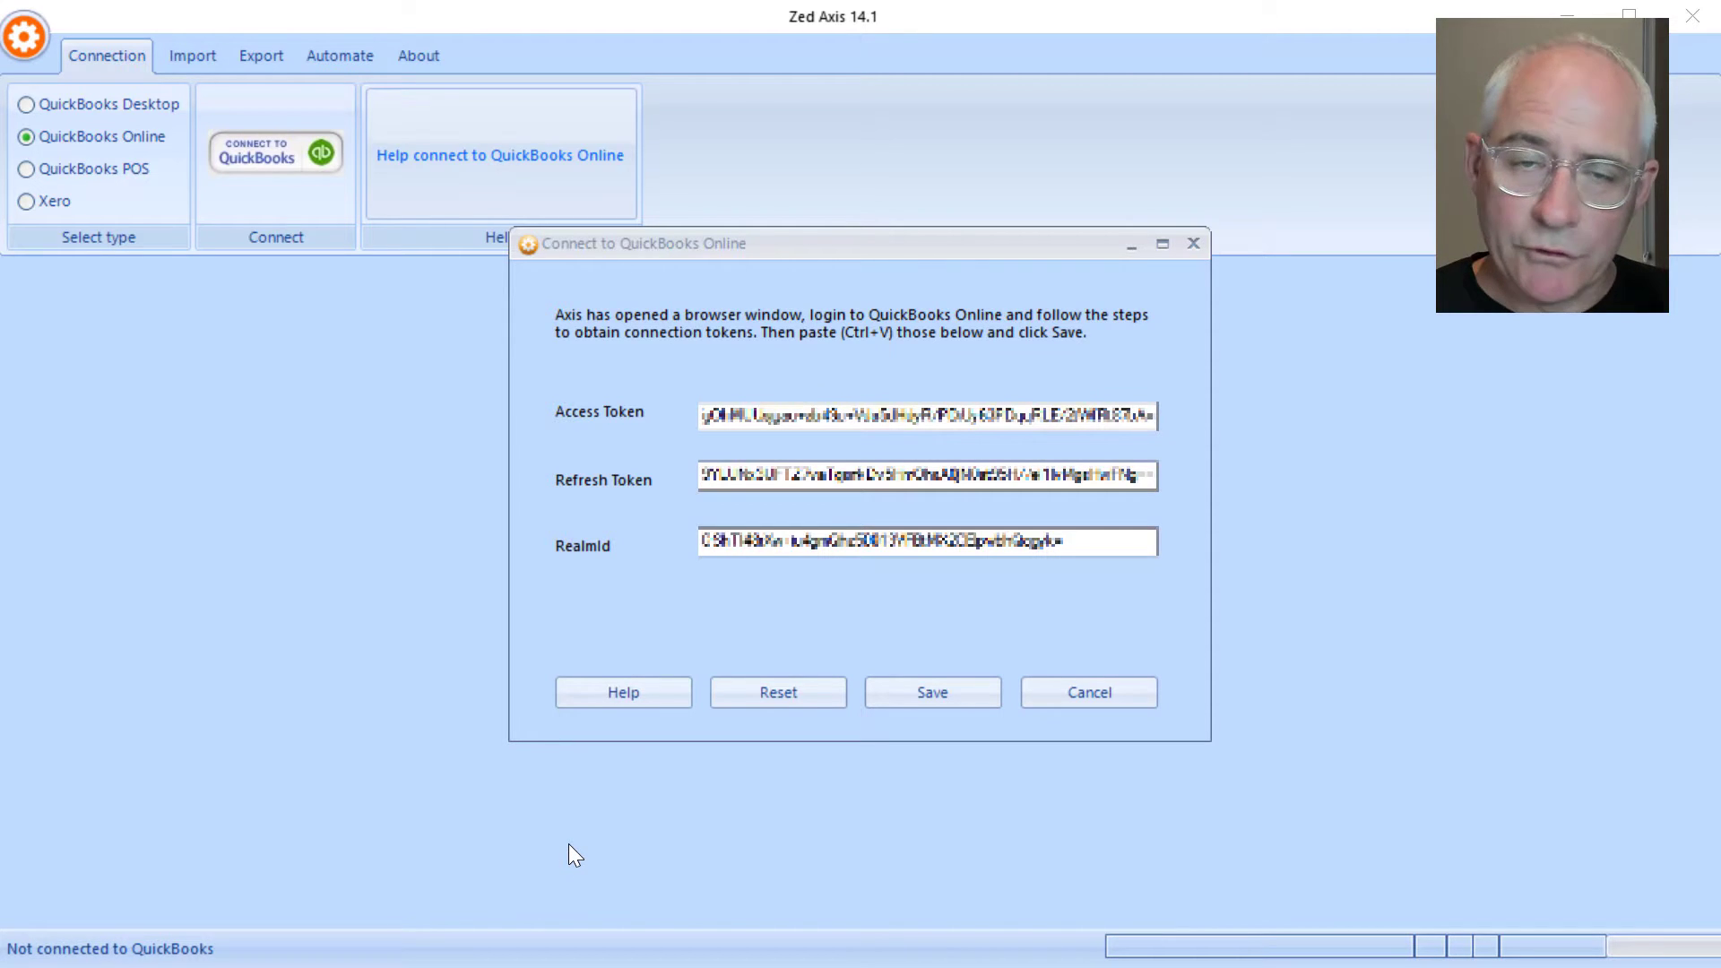
{"action": "left_click", "coordinate": [934, 701]}
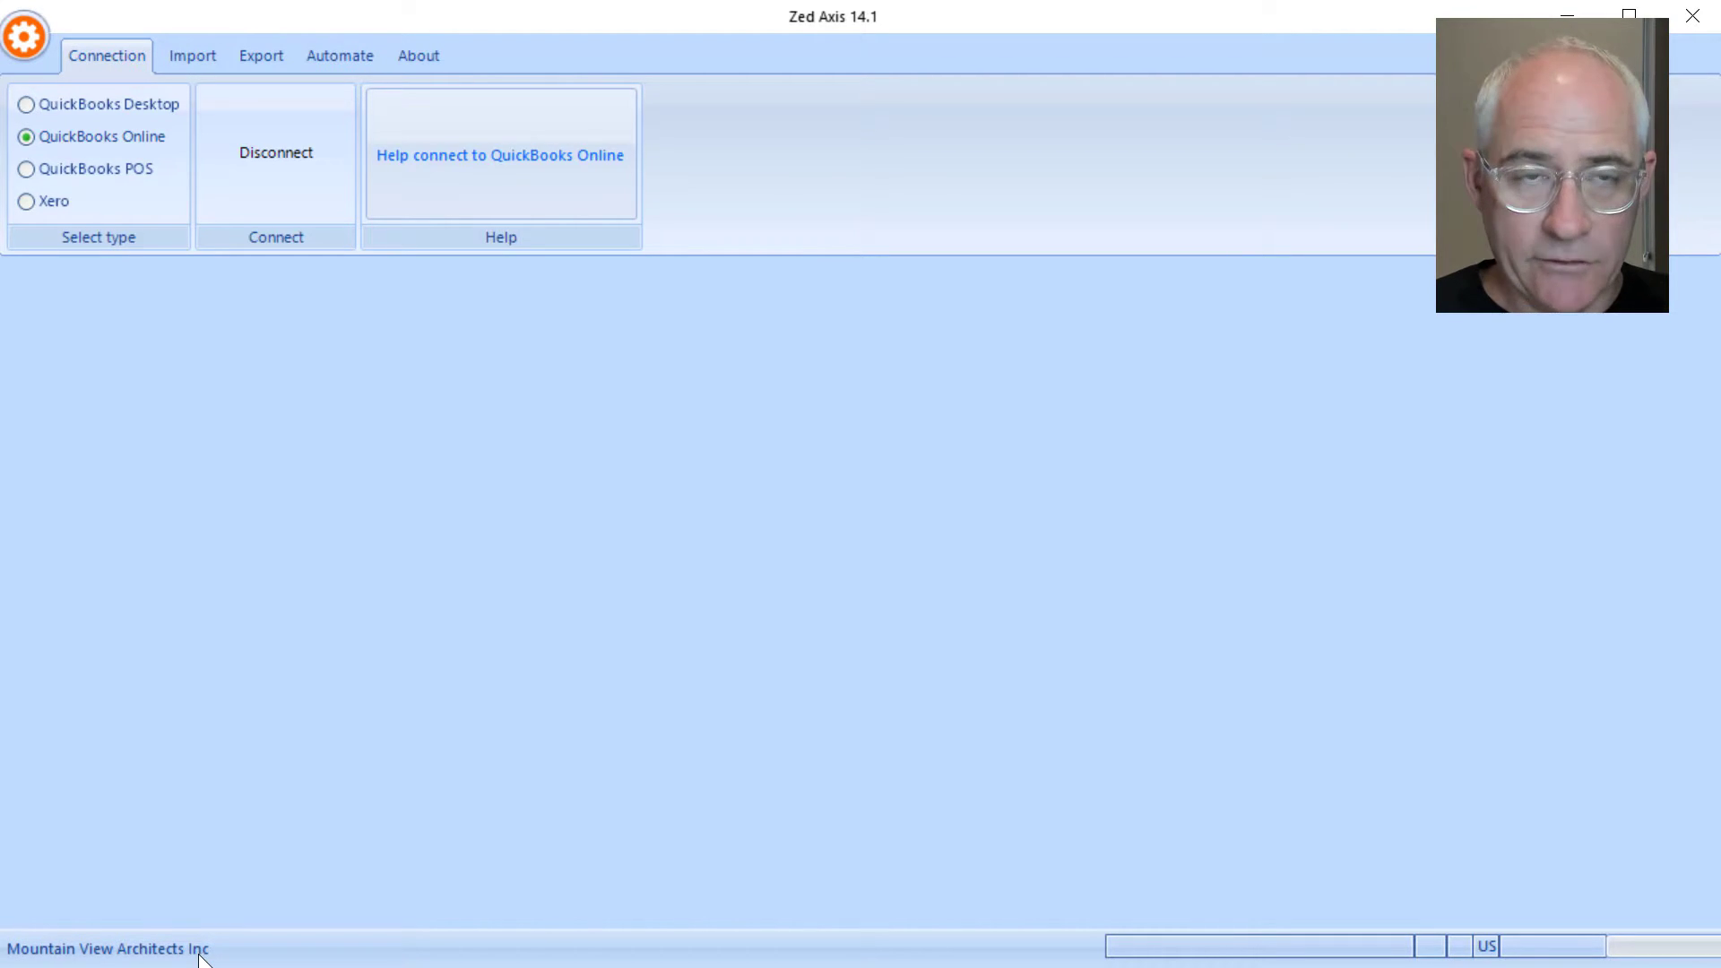
Load Upload Attachment.txt as the import source file from the Import tab
{"action": "left_click", "coordinate": [200, 55]}
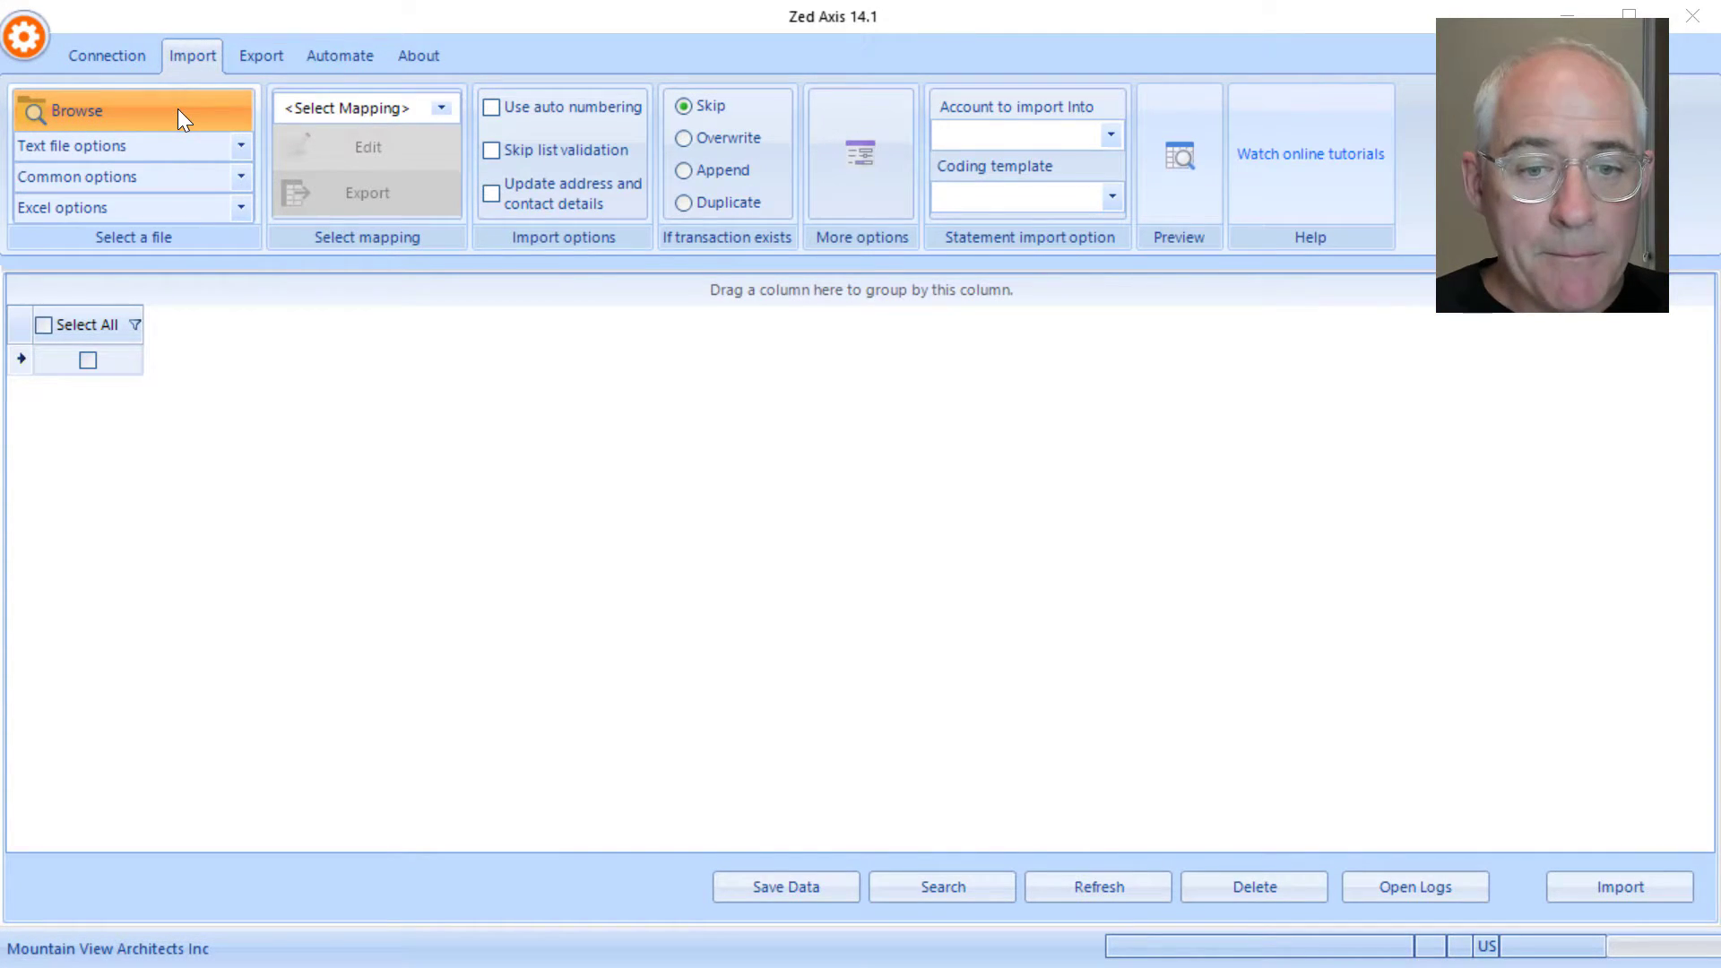
{"action": "left_click", "coordinate": [182, 116]}
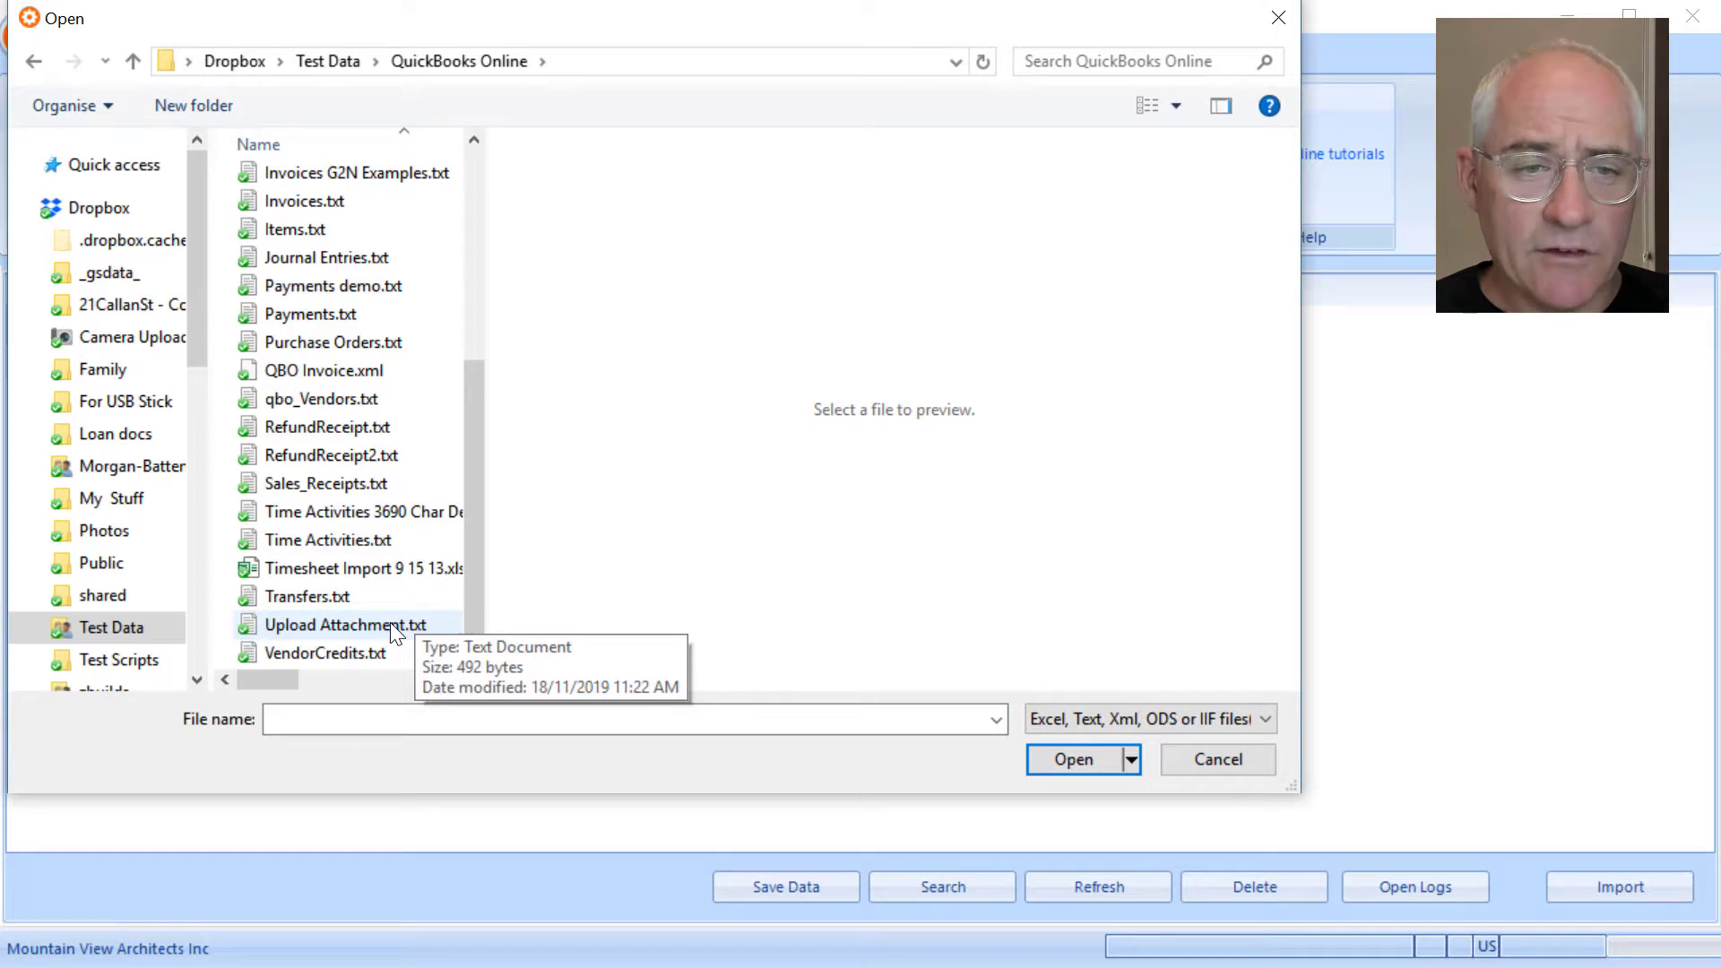
{"action": "left_click", "coordinate": [390, 622]}
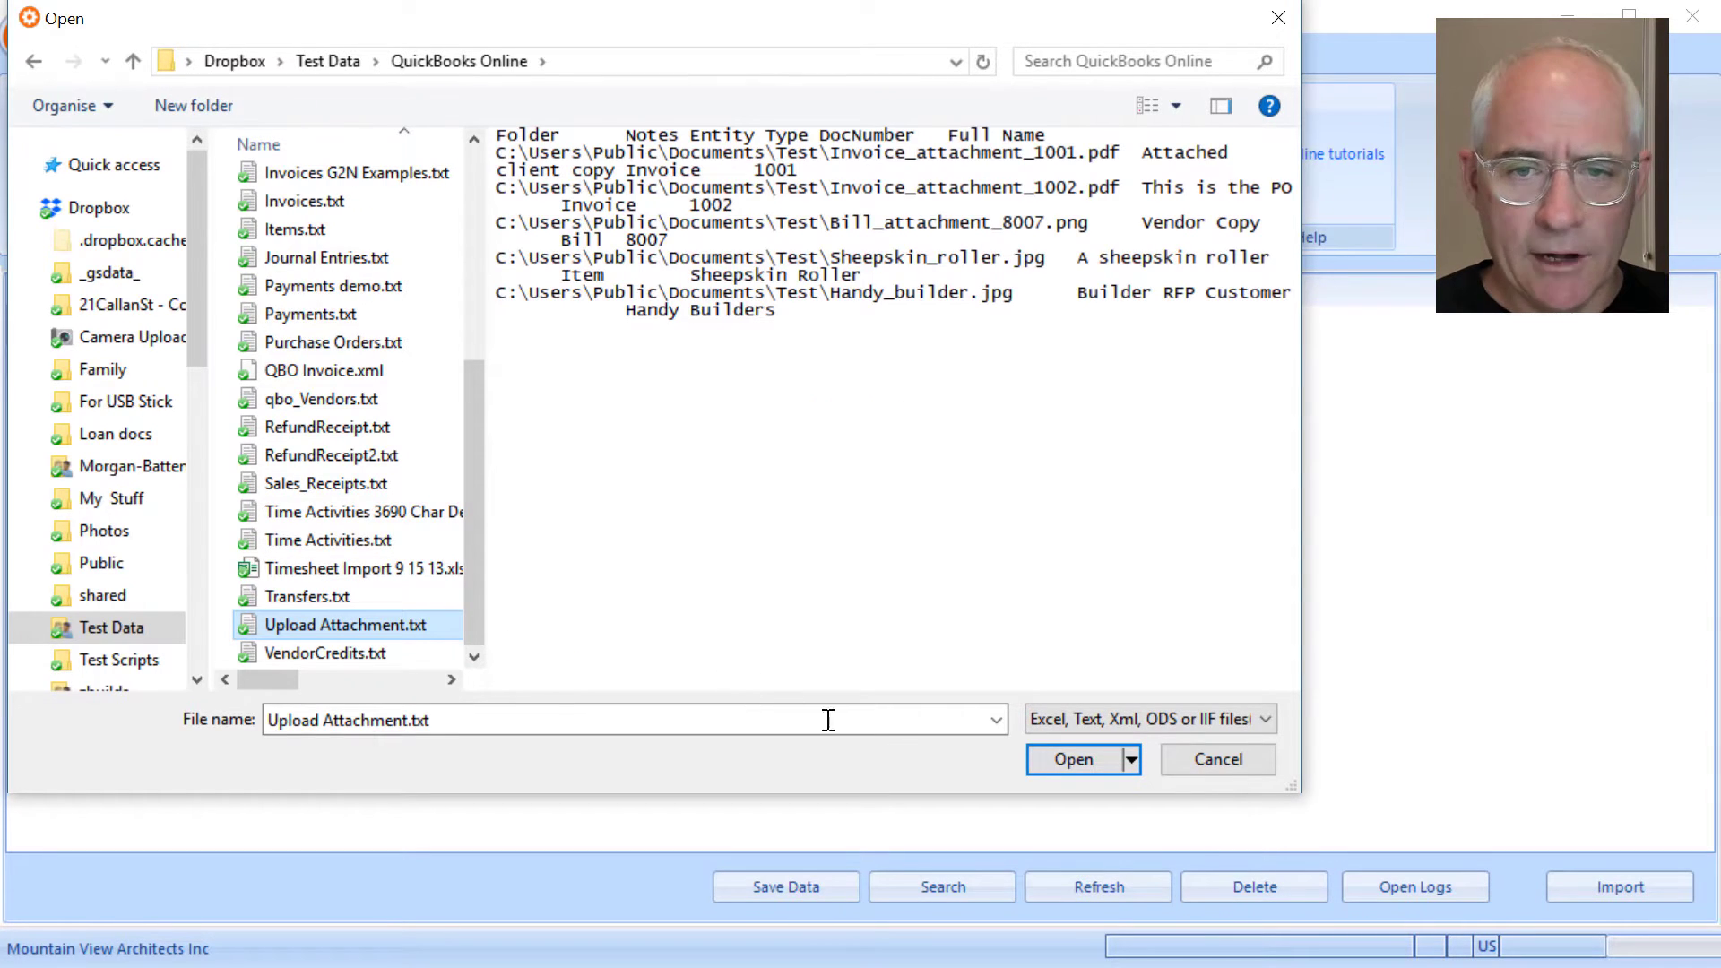
{"action": "left_click", "coordinate": [1072, 759]}
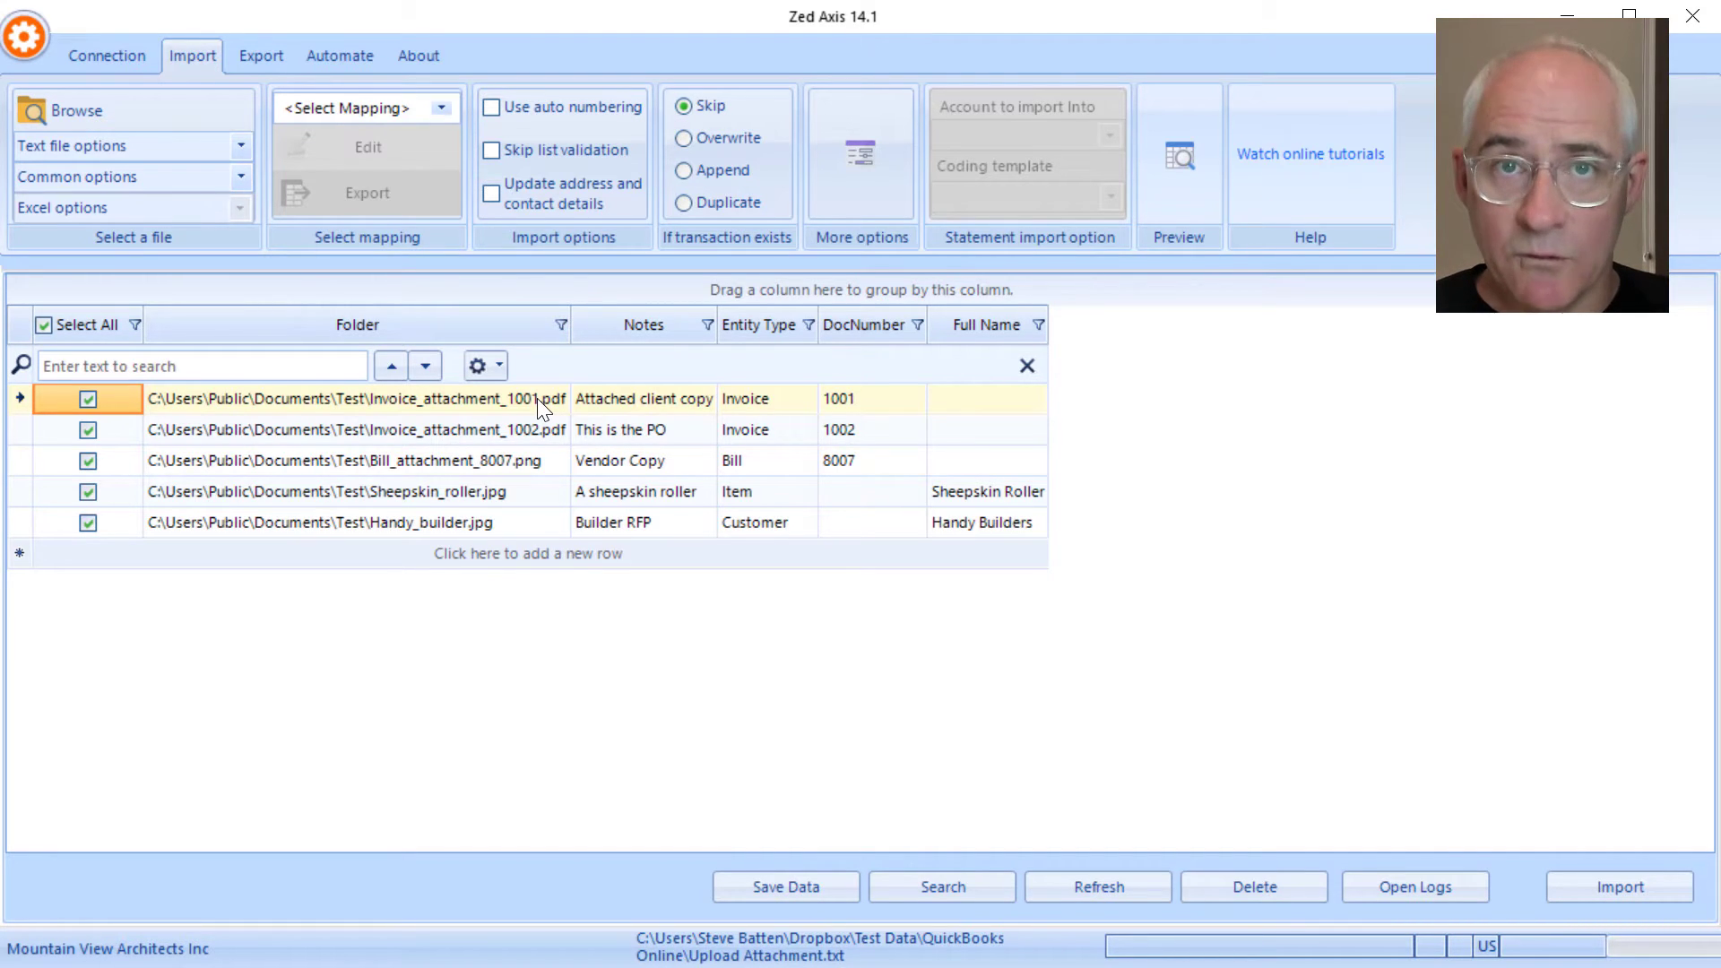
Create a new column mapping with transaction type Attachment
{"action": "left_click", "coordinate": [441, 109]}
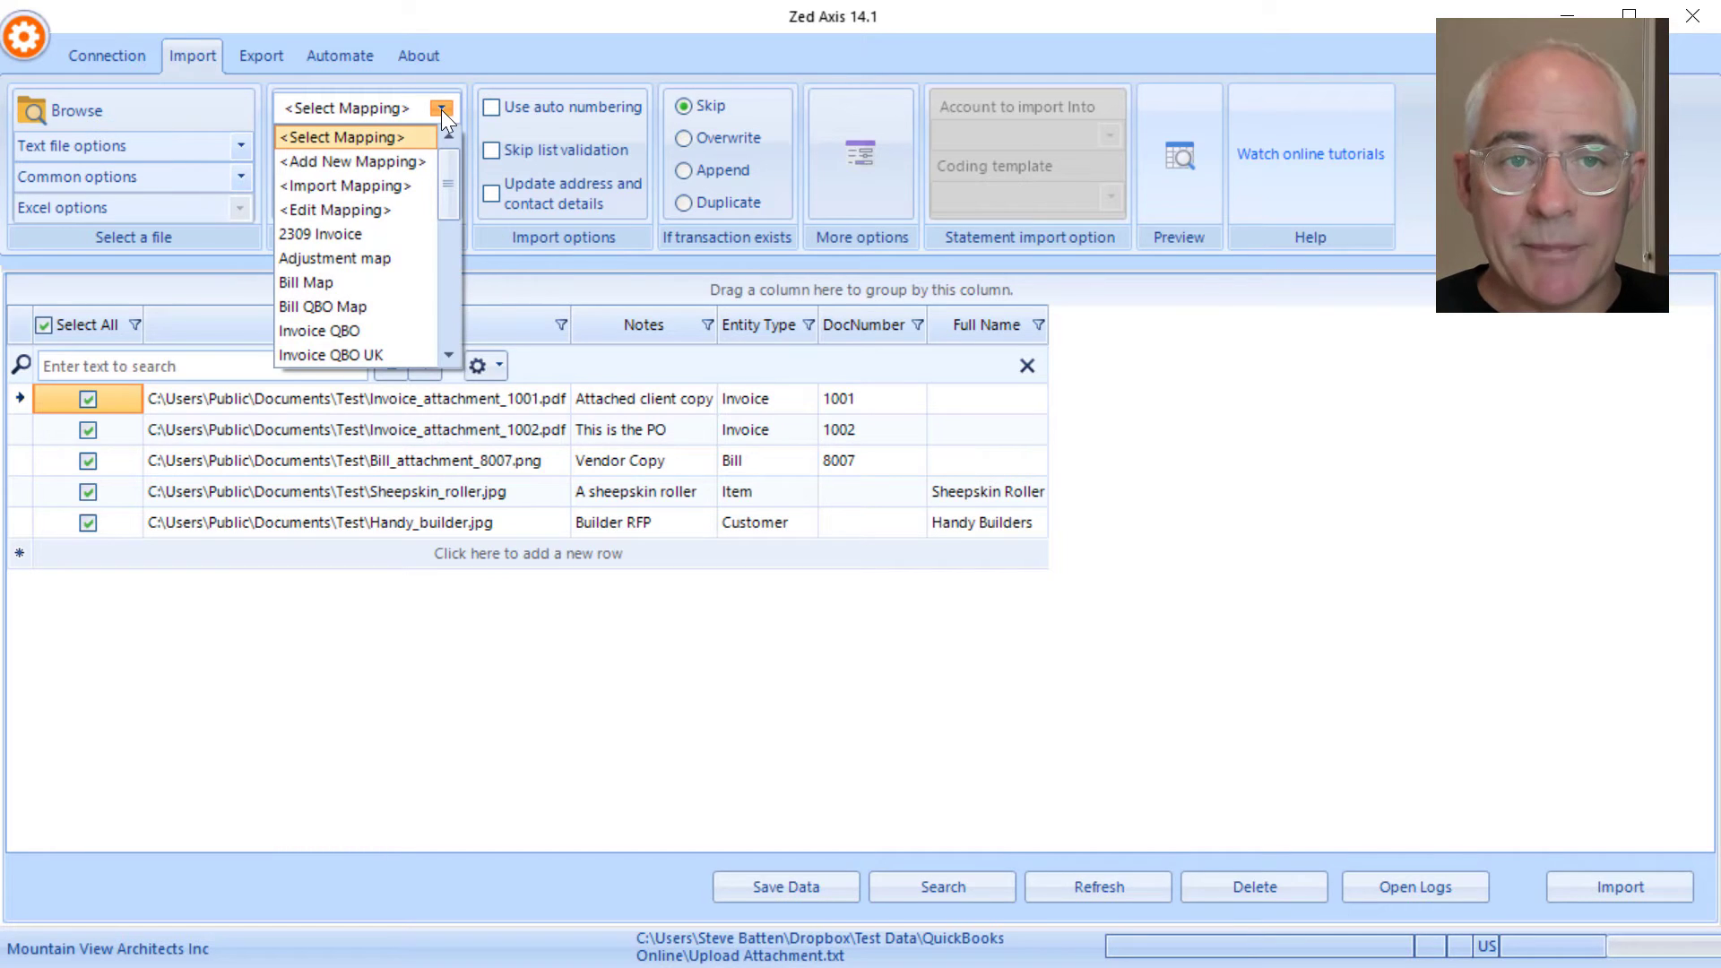
{"action": "left_click", "coordinate": [419, 162]}
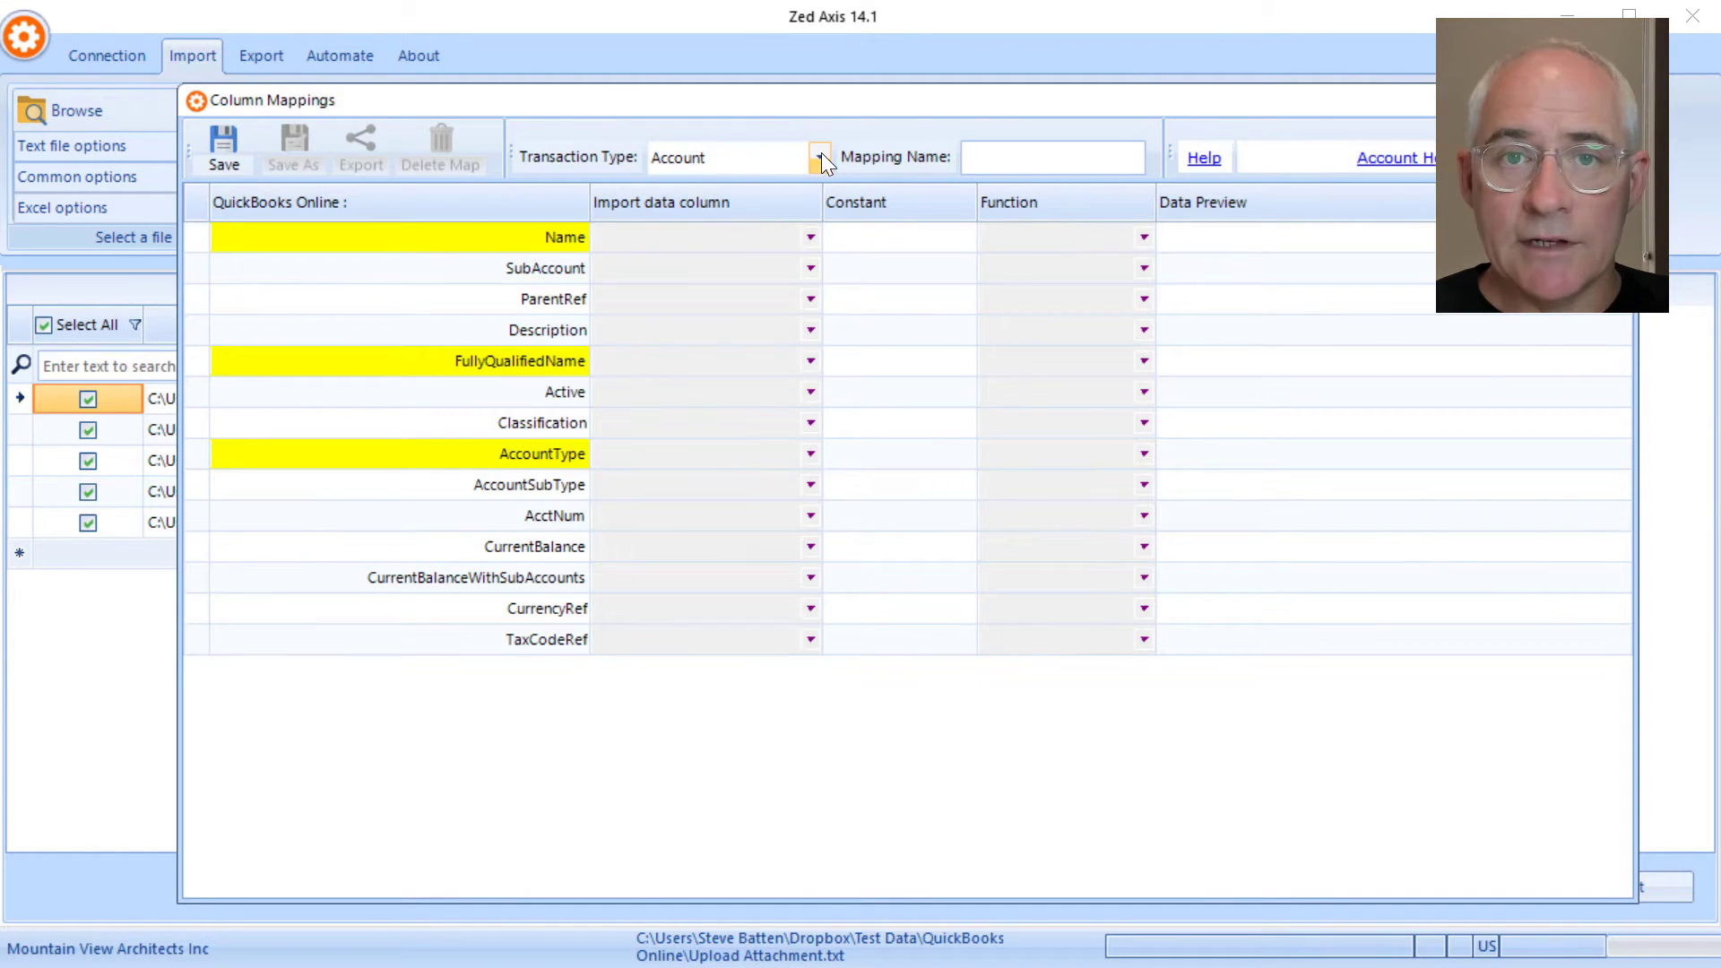
{"action": "left_click", "coordinate": [819, 158]}
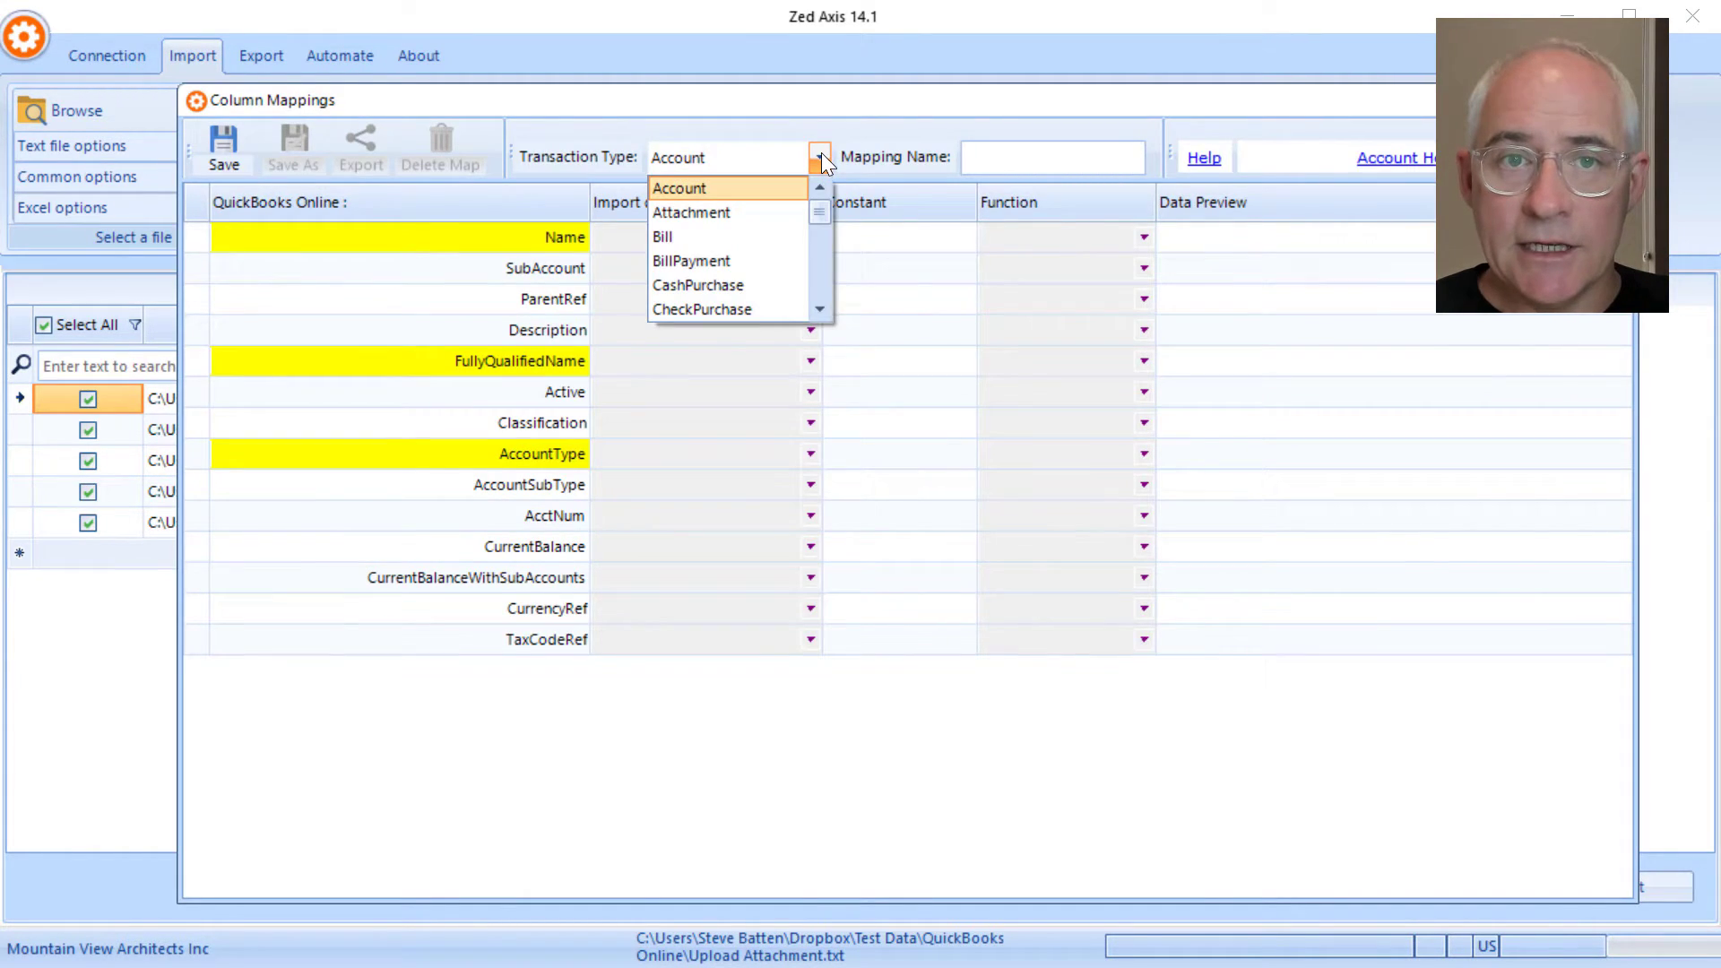
{"action": "left_click", "coordinate": [732, 213]}
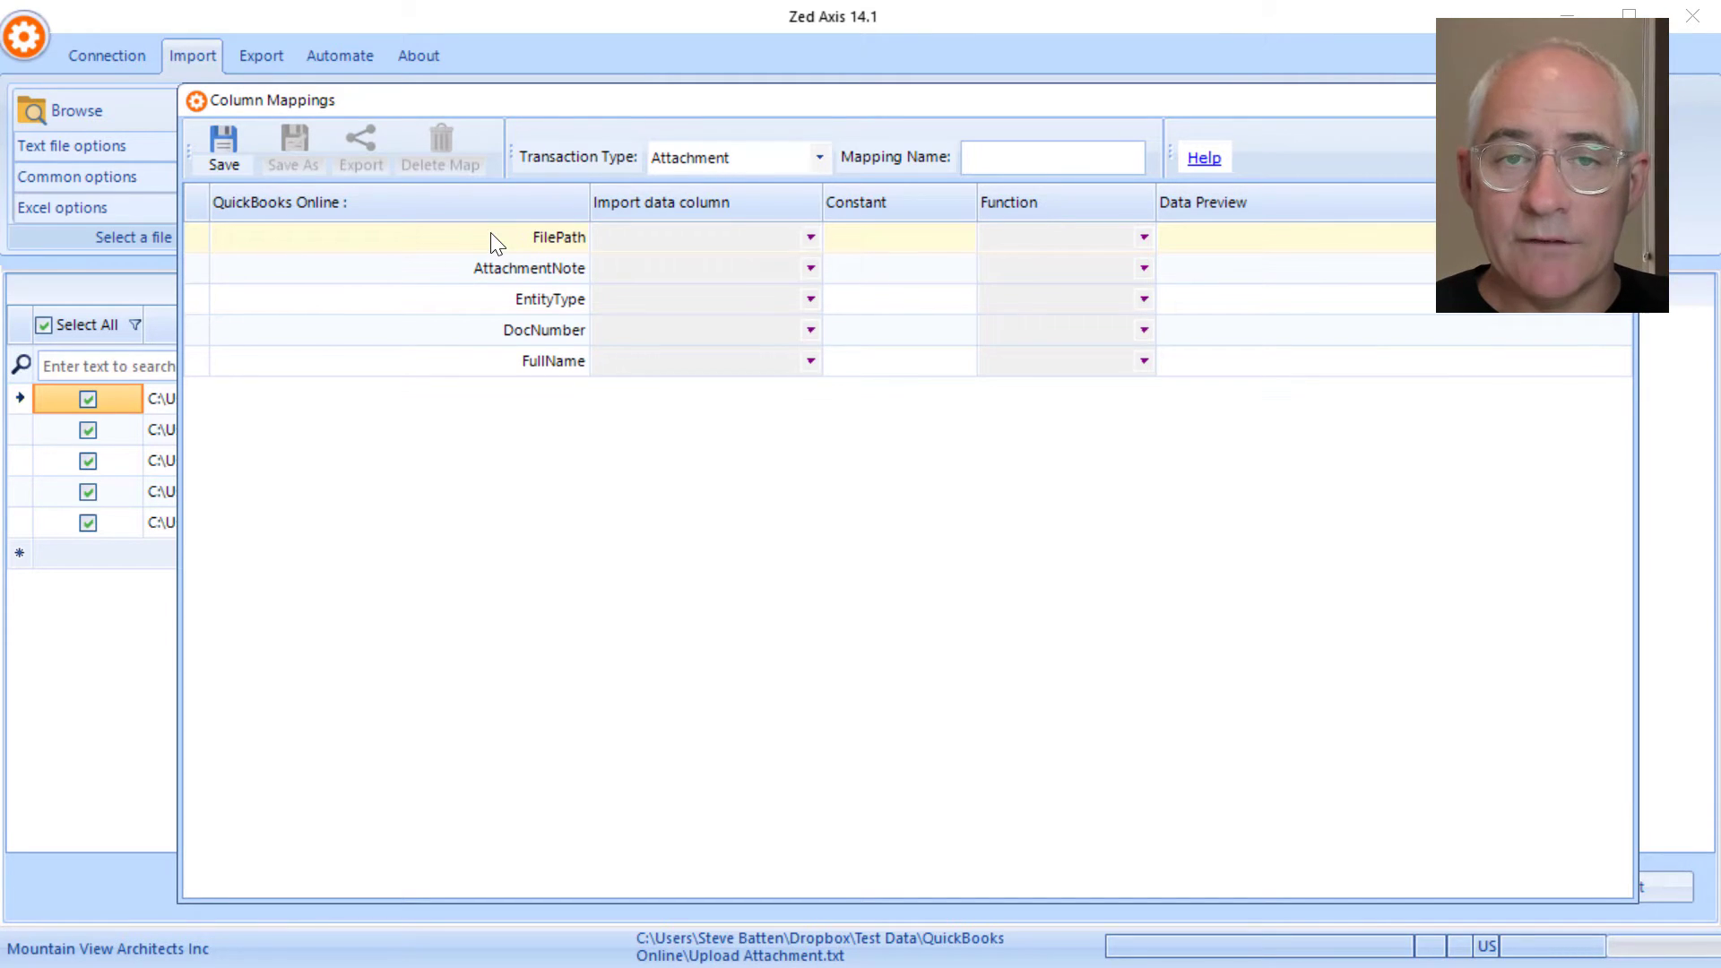
Map FilePath to Folder, AttachmentNote to Notes, DocNumber to DocNumber, and FullName to Full Name
{"action": "left_click", "coordinate": [811, 235]}
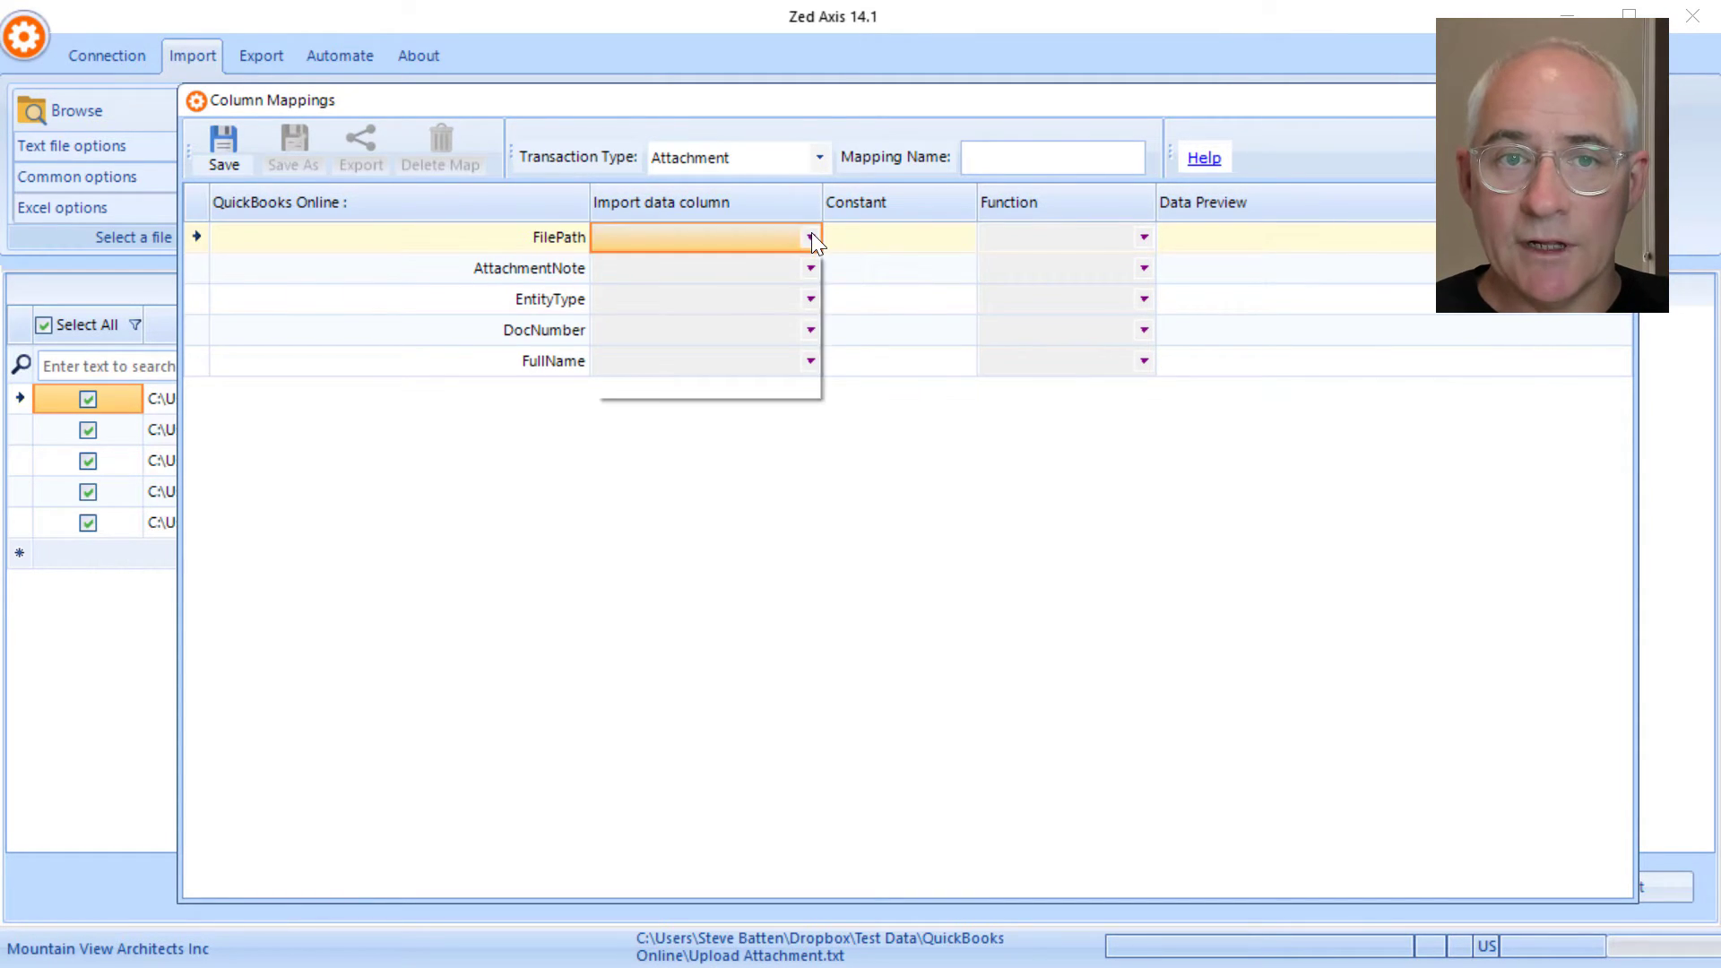
{"action": "left_click", "coordinate": [740, 289]}
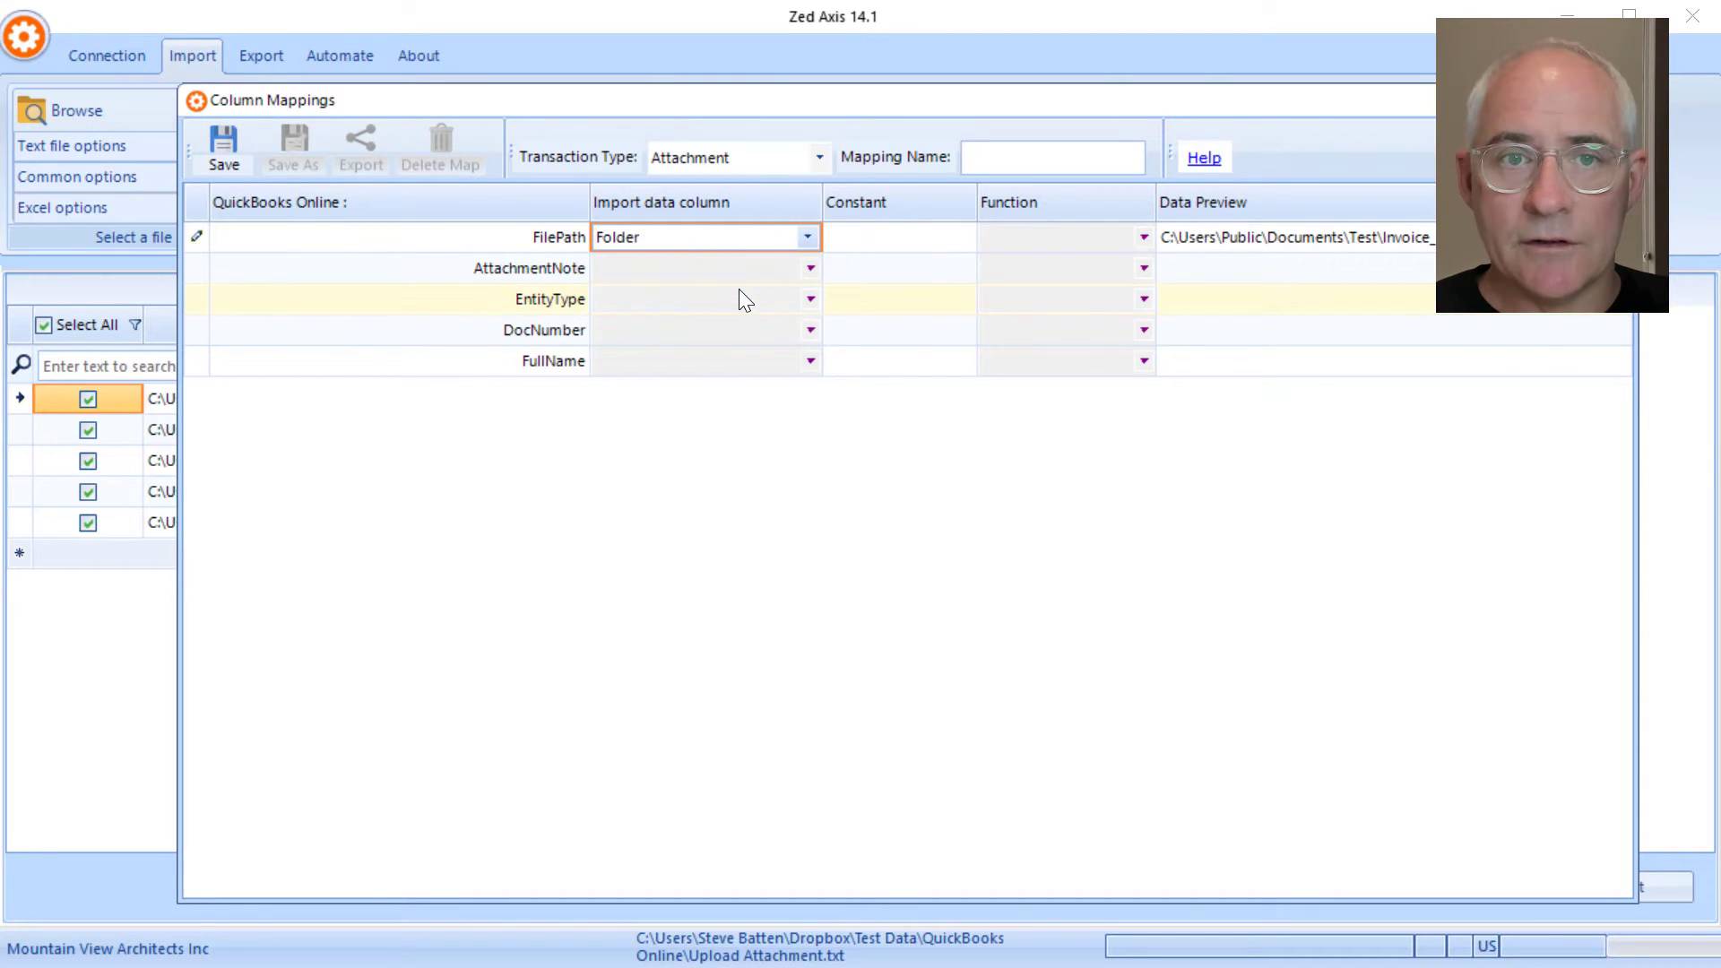
{"action": "left_click", "coordinate": [762, 269]}
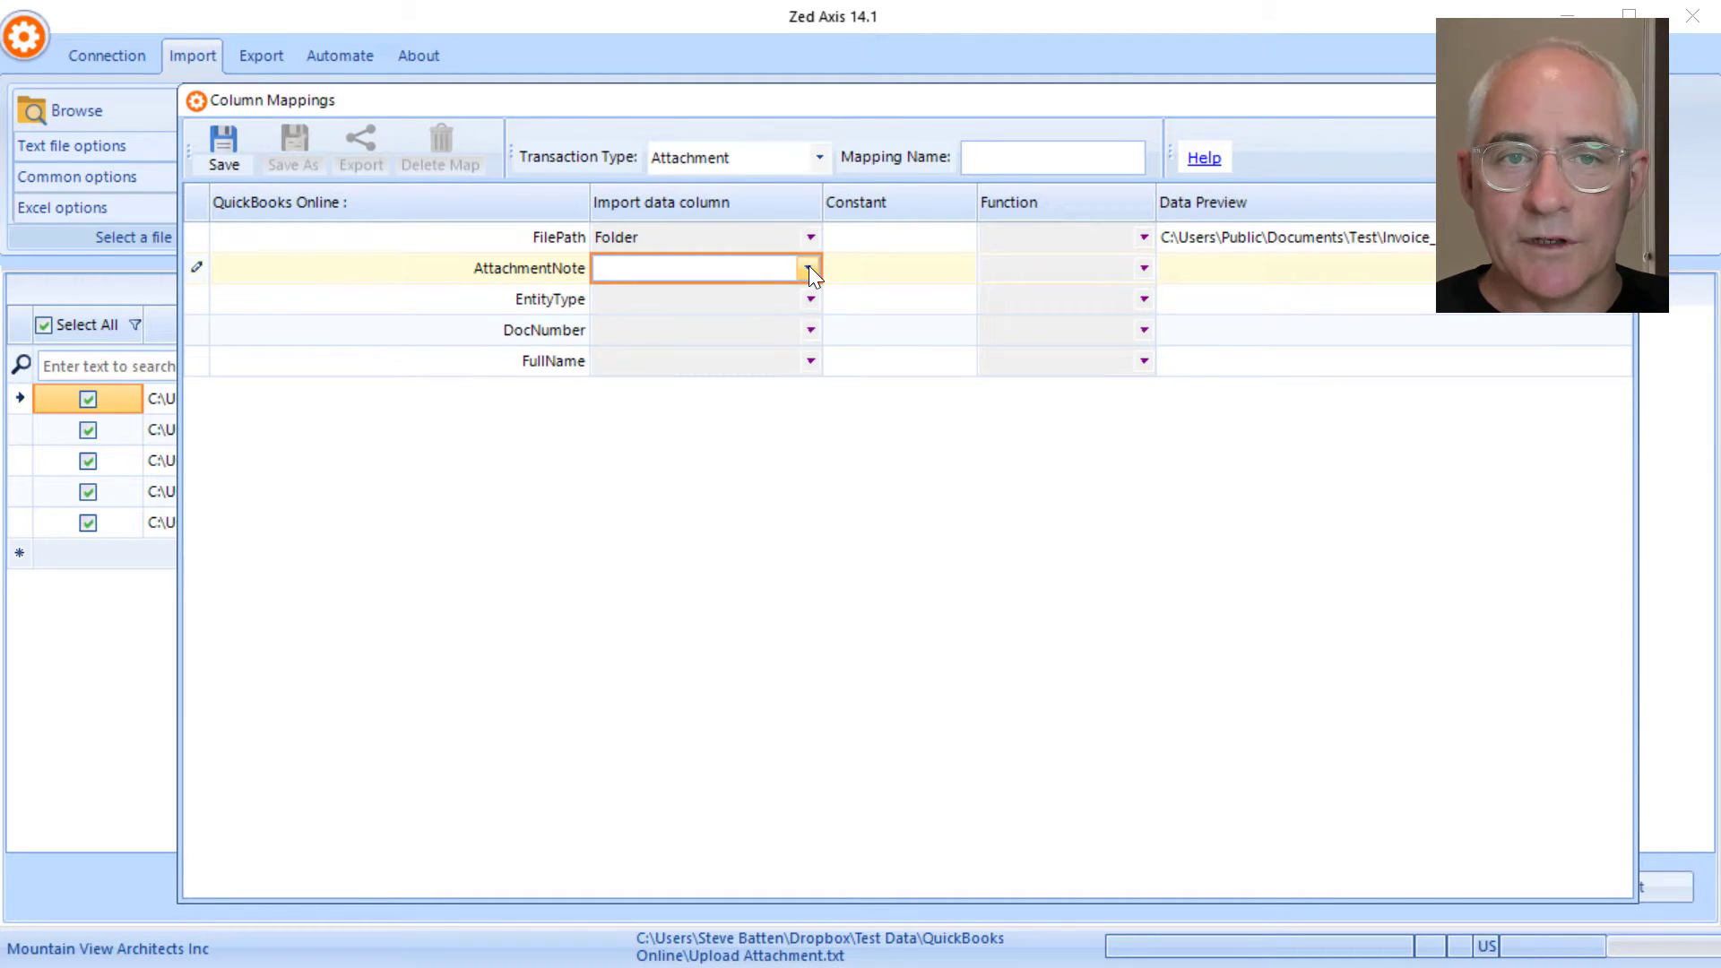
{"action": "left_click", "coordinate": [808, 267]}
{"action": "left_click", "coordinate": [715, 349]}
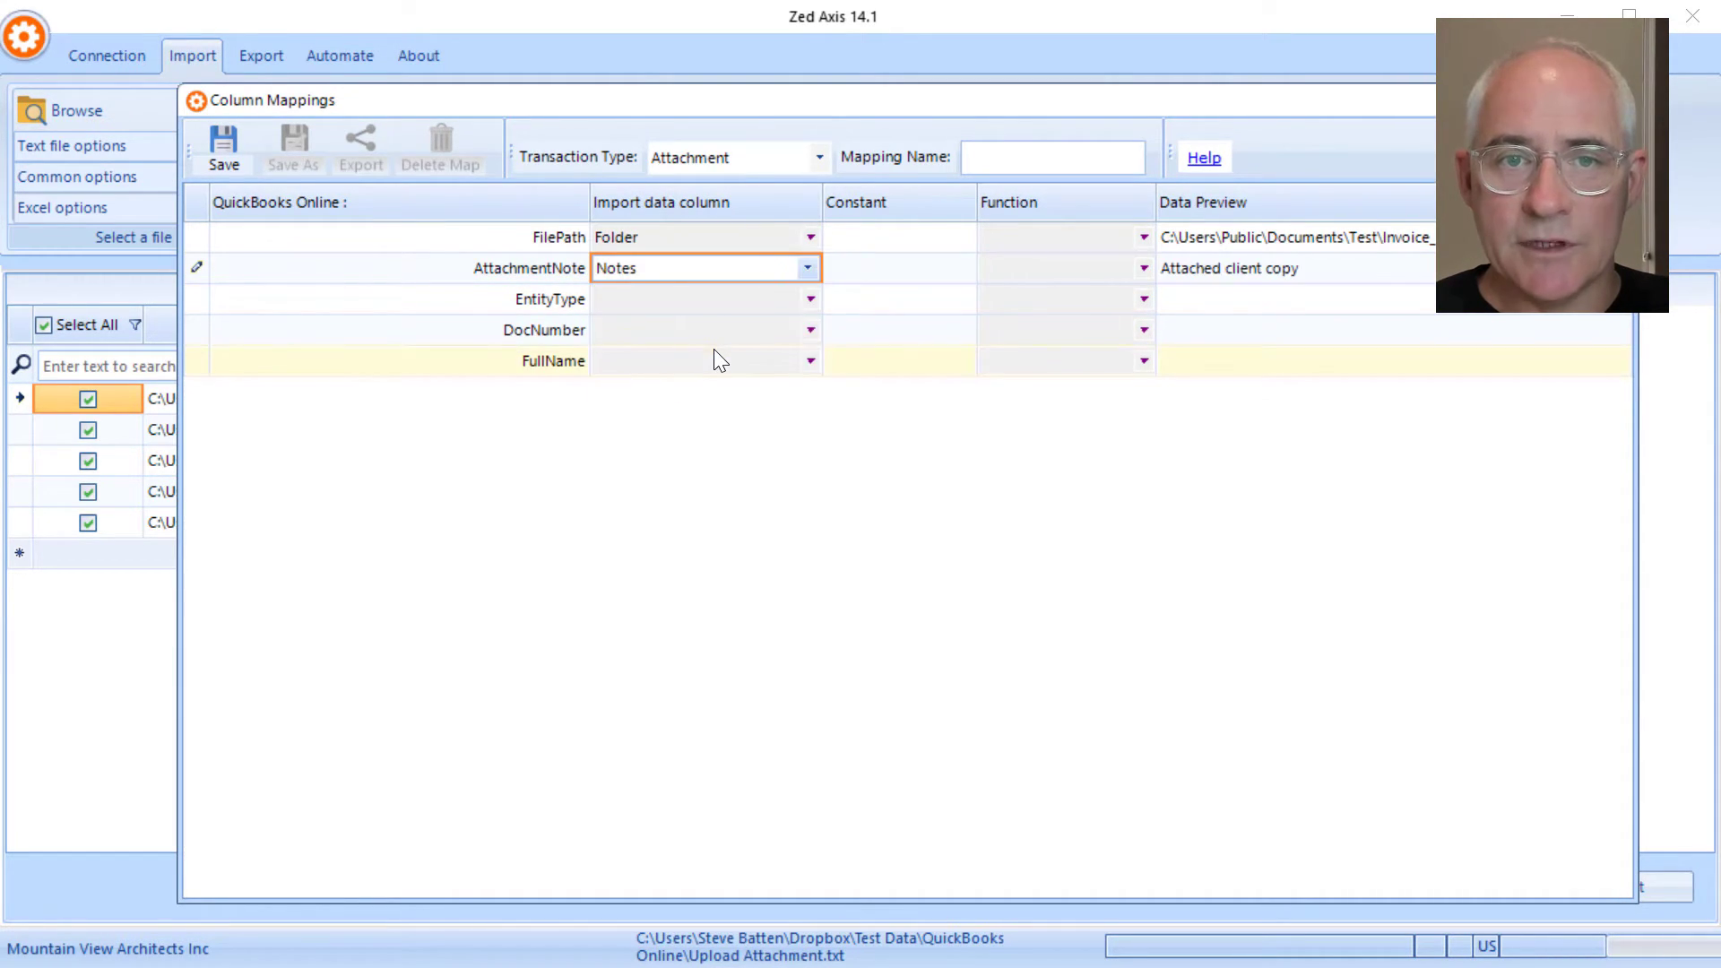
{"action": "left_click", "coordinate": [778, 330]}
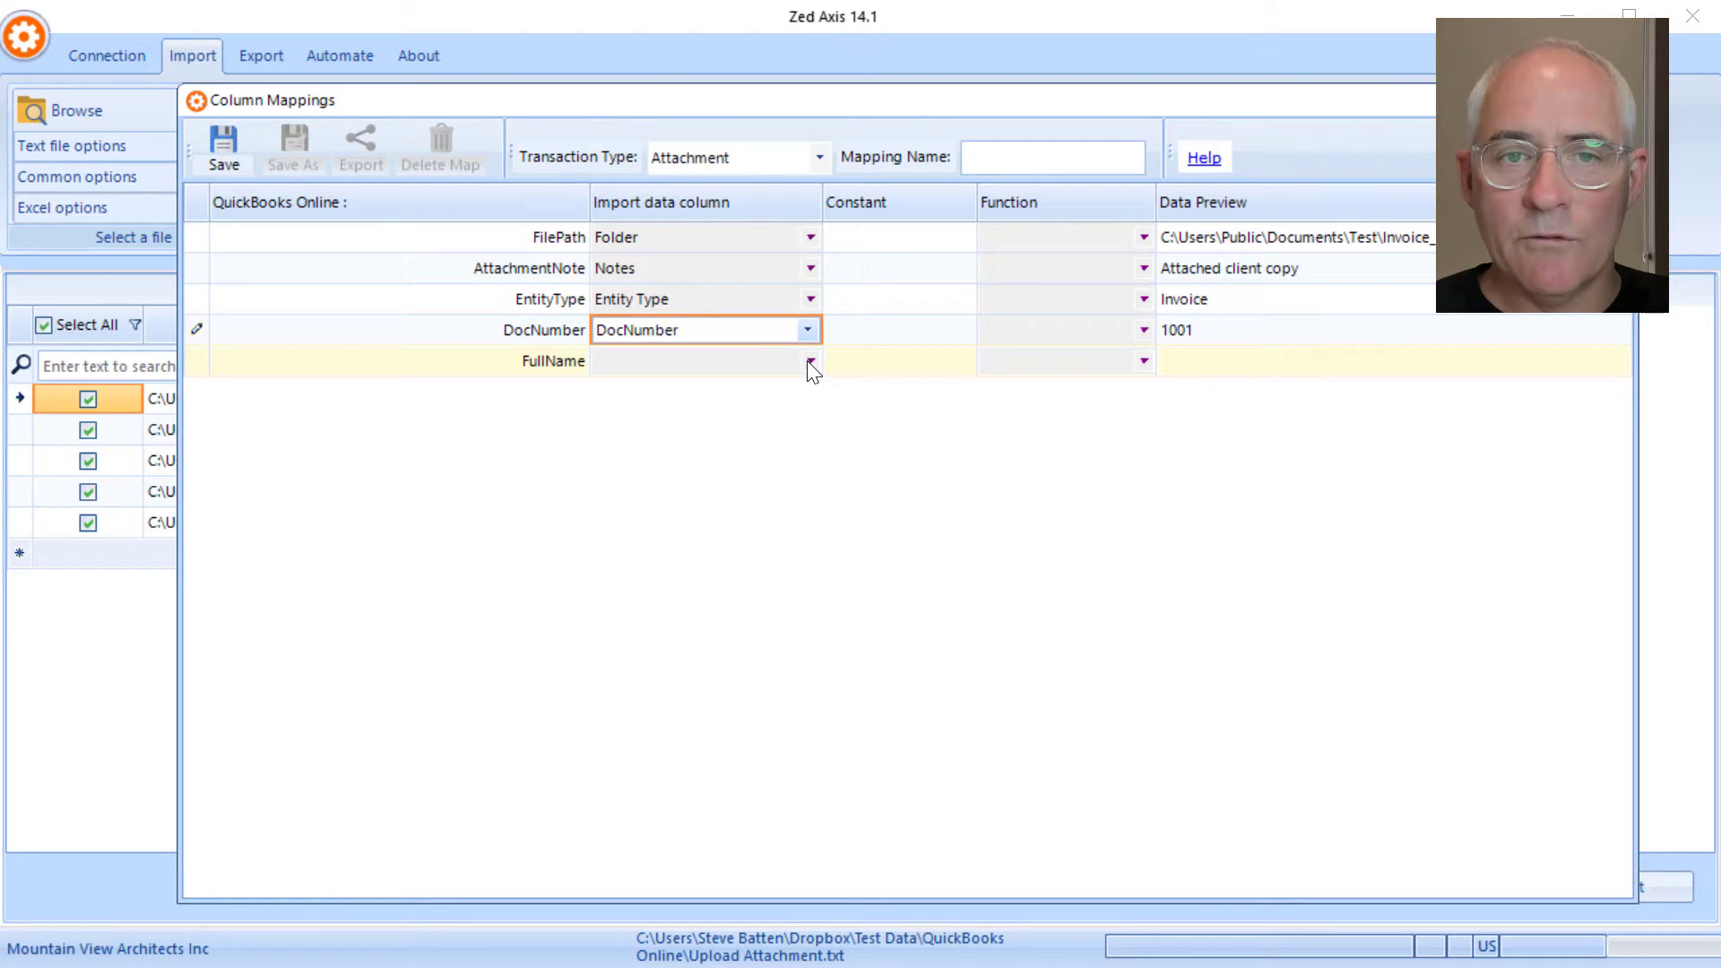
{"action": "left_click", "coordinate": [811, 361]}
{"action": "left_click", "coordinate": [700, 504]}
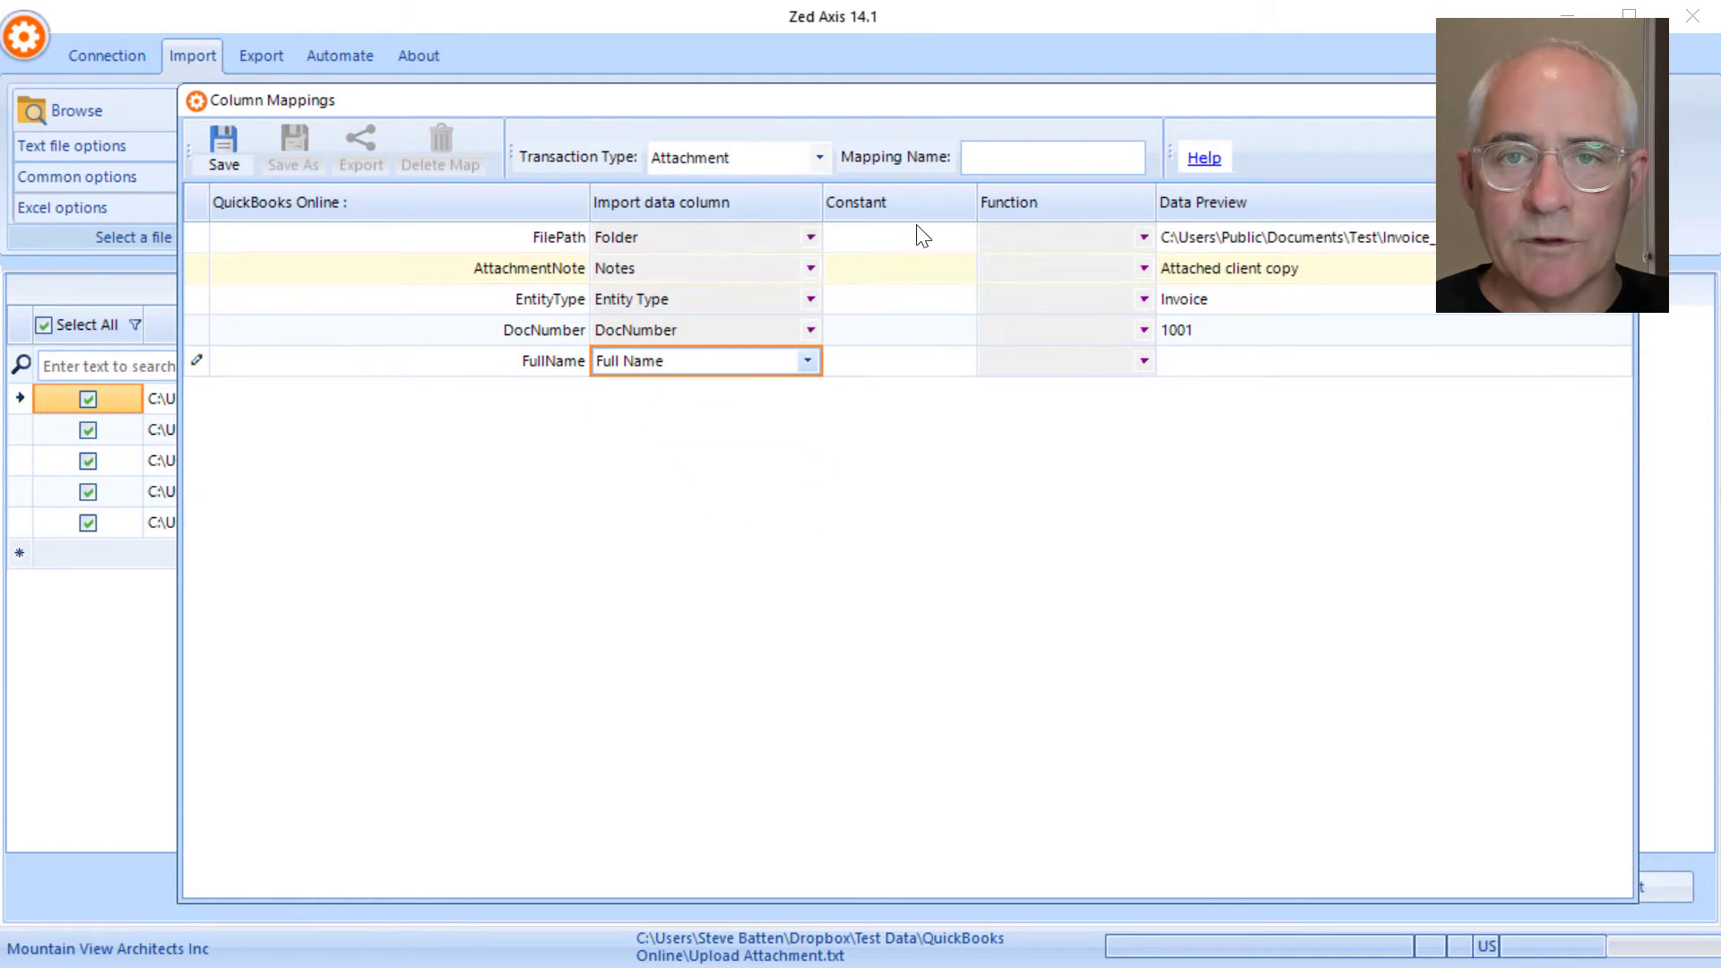
Name the mapping 'My Attachments Upload' and save it
{"action": "left_click", "coordinate": [972, 159]}
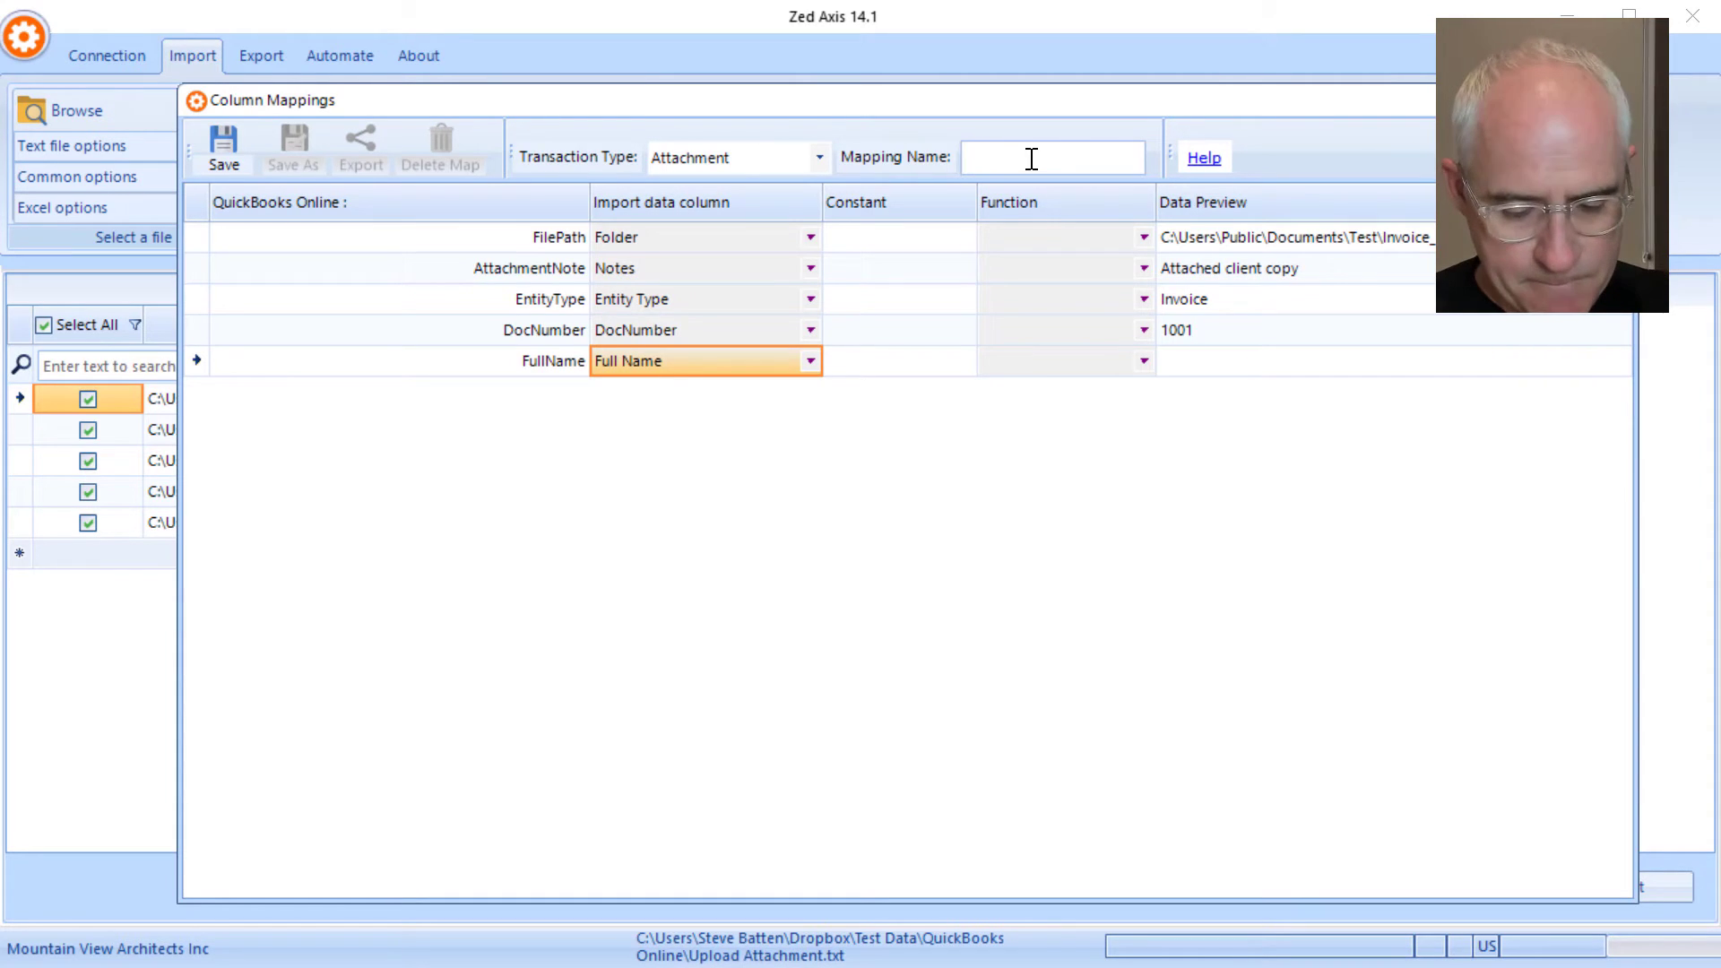
{"action": "type", "text": "My At"}
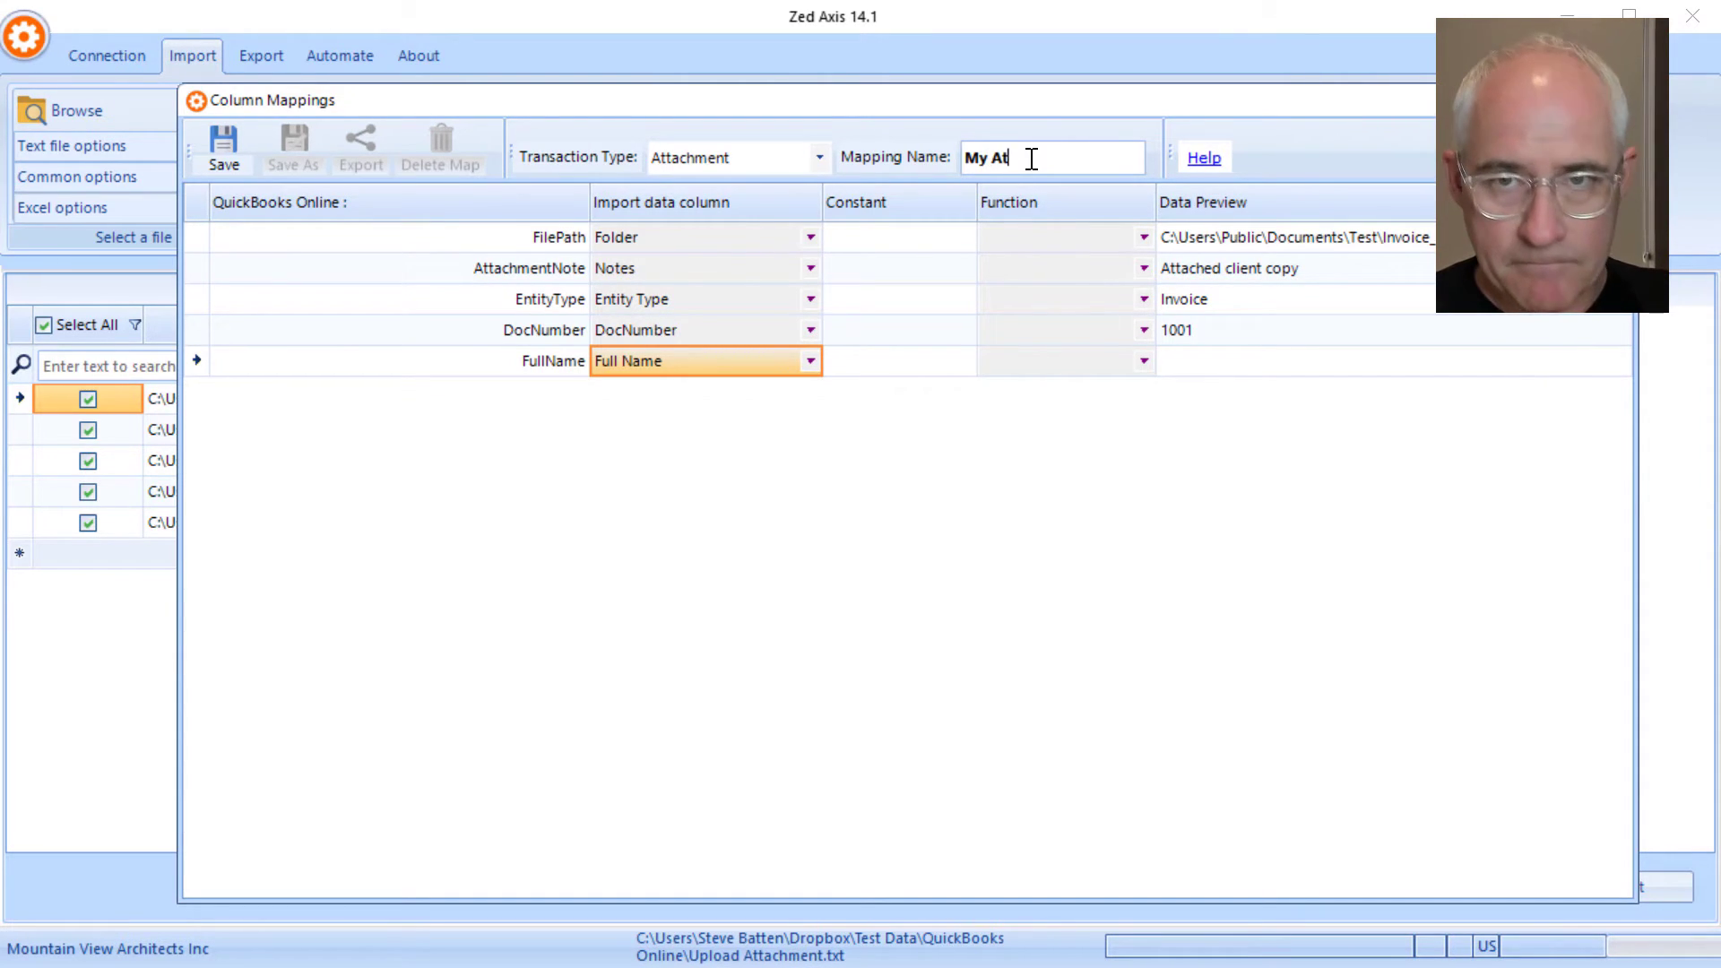
{"action": "type", "text": "tachment"}
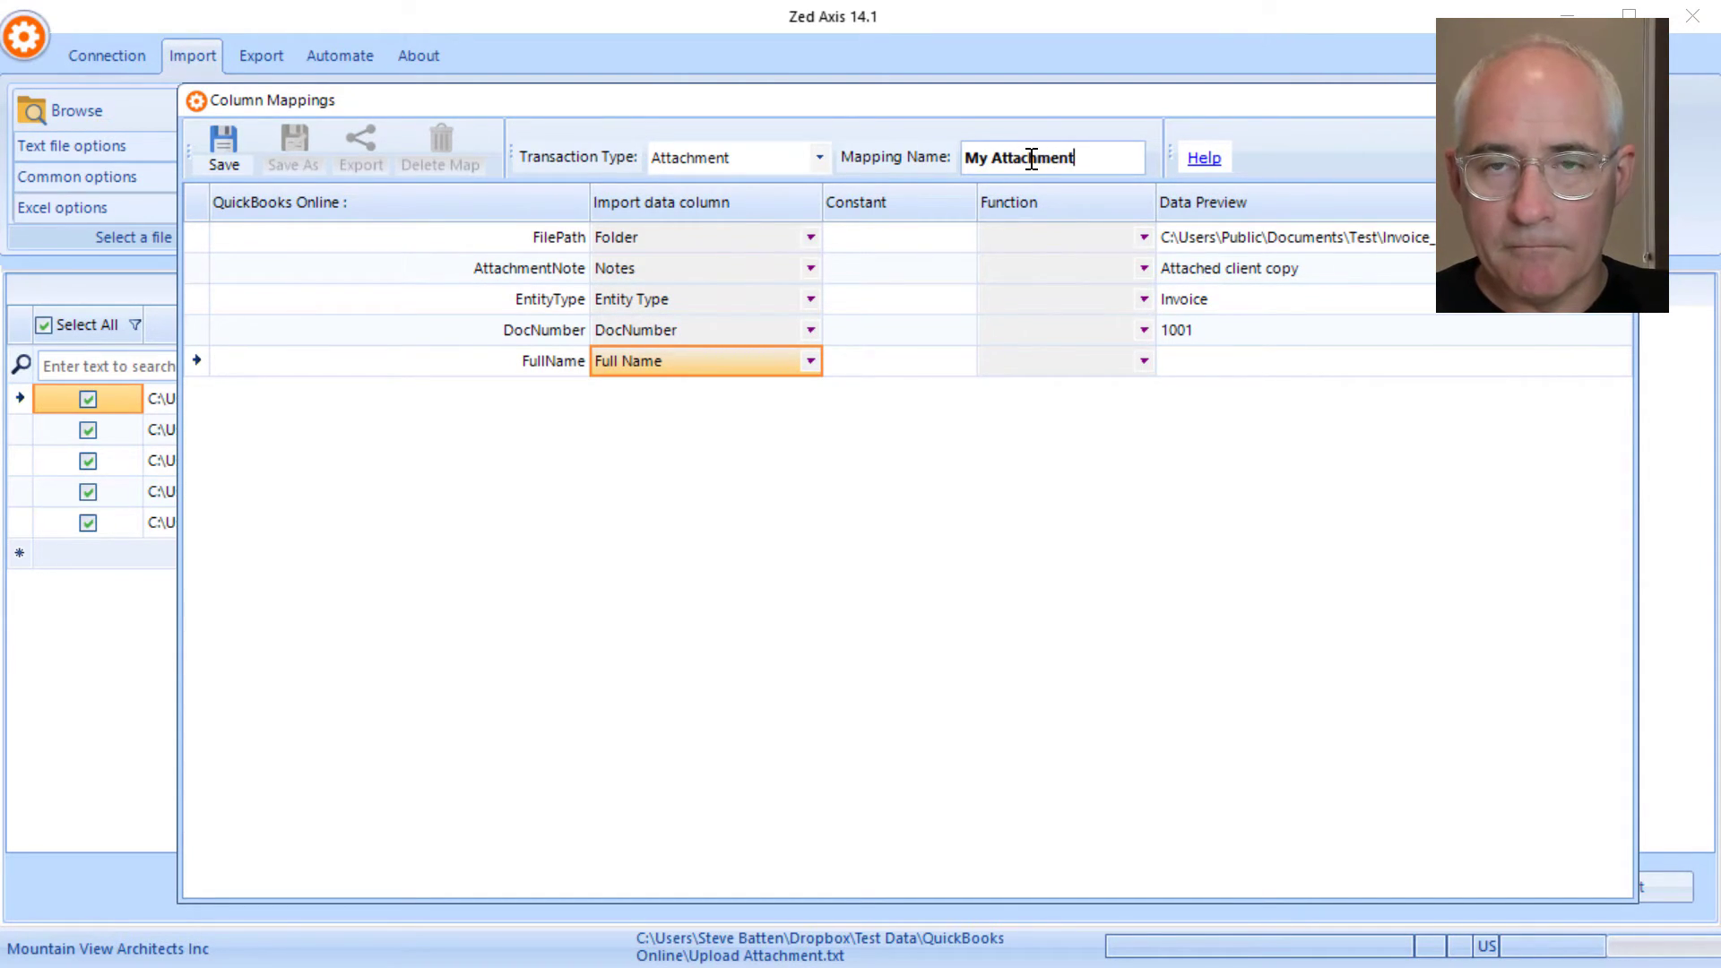
{"action": "type", "text": "s Upload"}
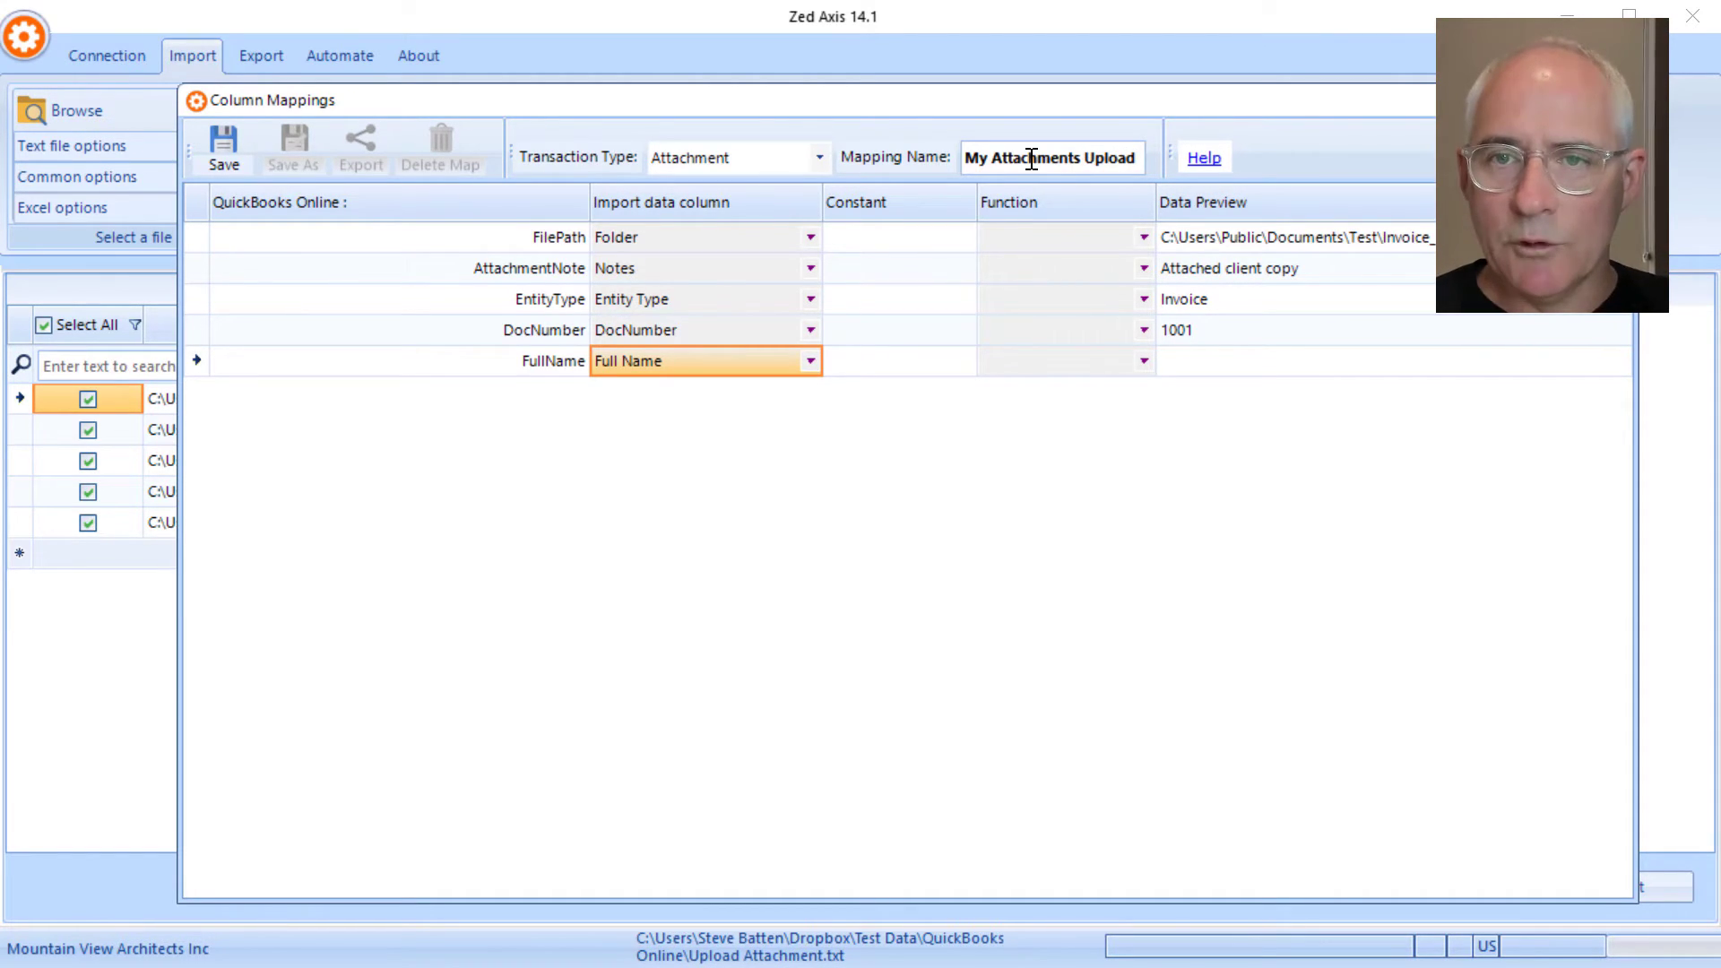
{"action": "left_click", "coordinate": [222, 143]}
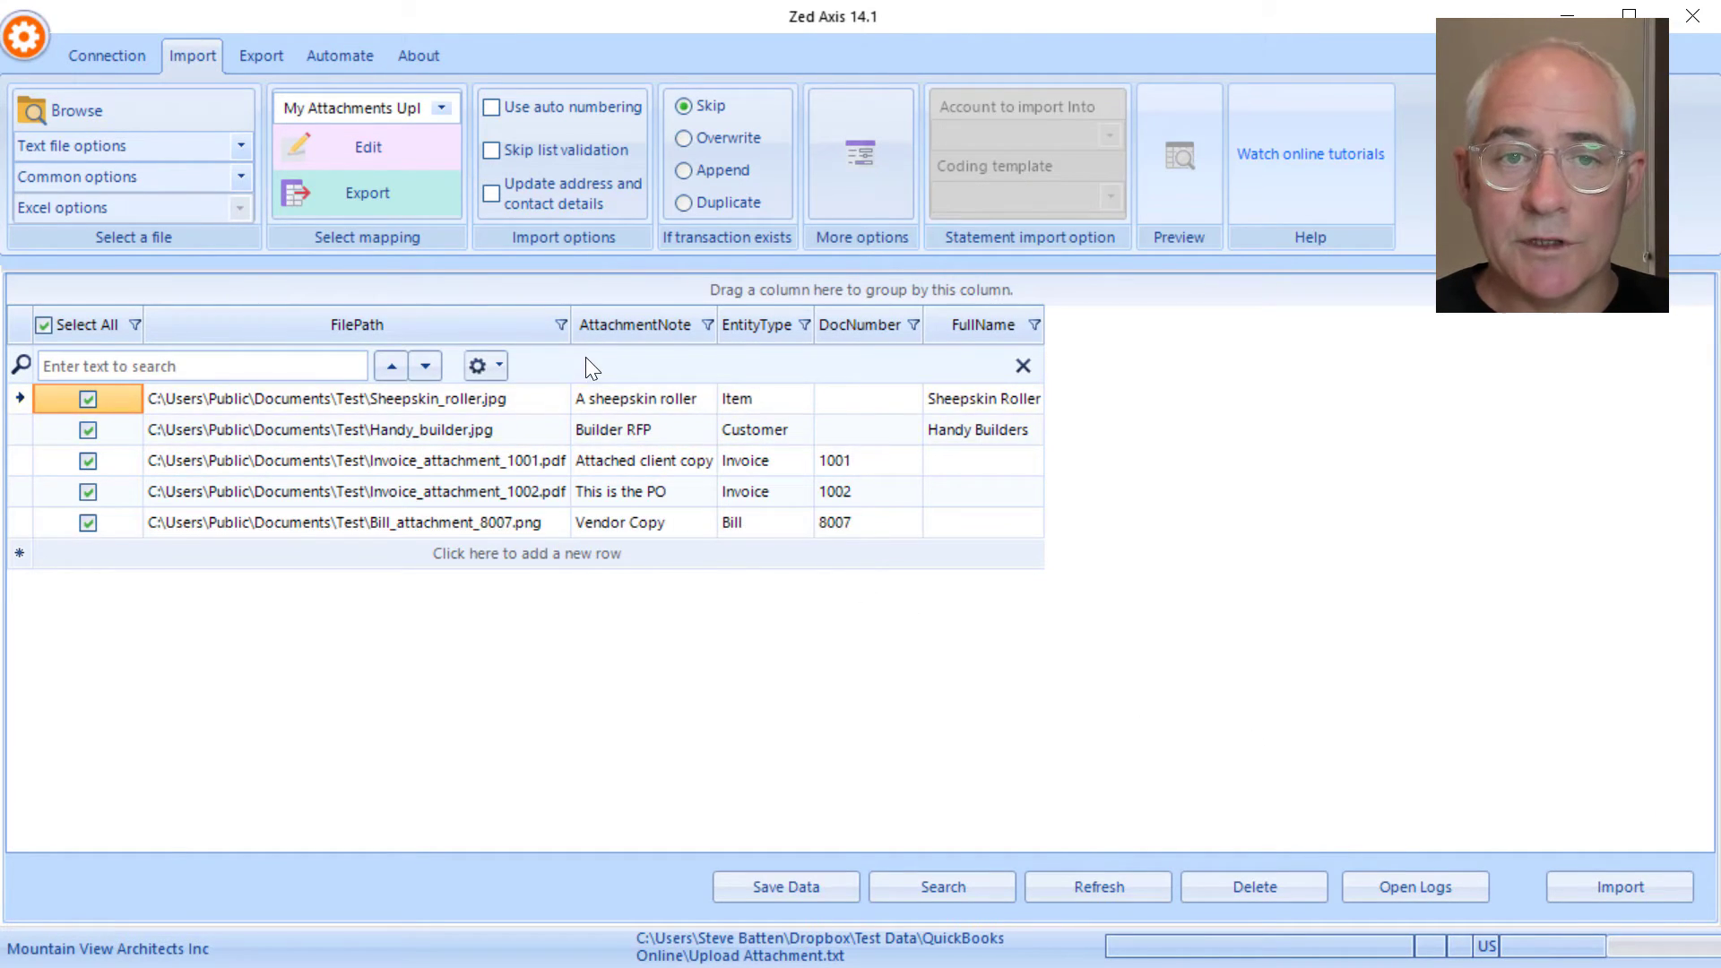
{"action": "key", "text": "alt+Tab"}
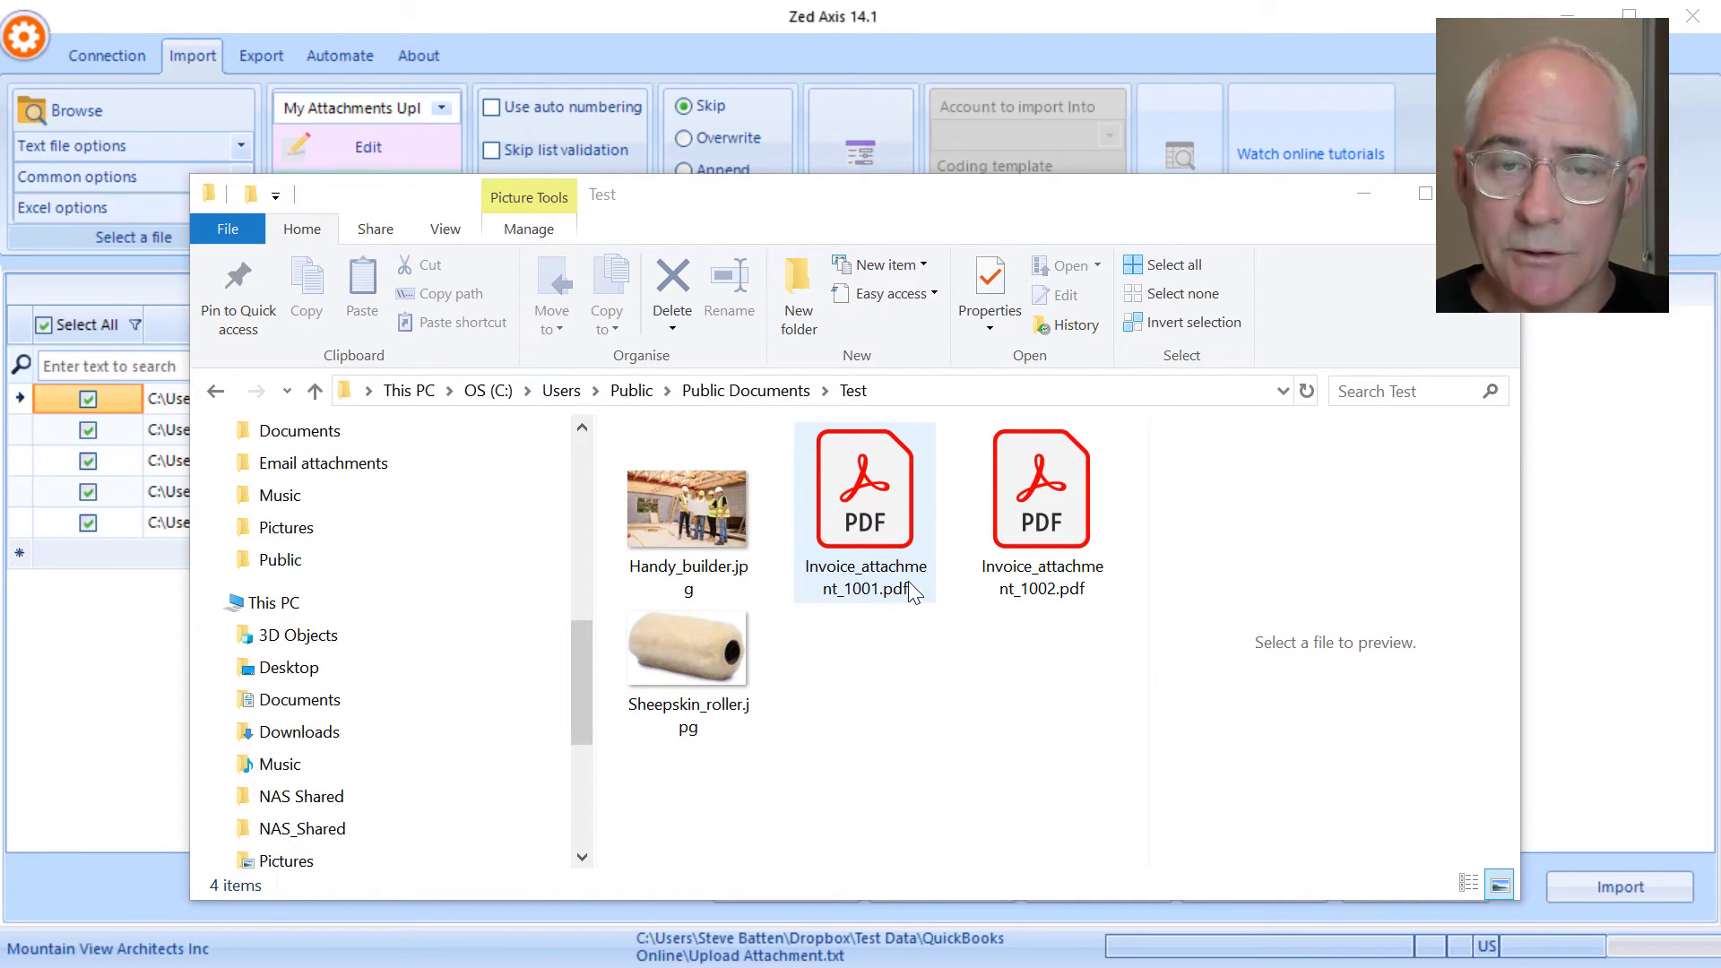
Review the four source files in Public Documents\Test, then close File Explorer
{"action": "key", "text": "alt+Tab"}
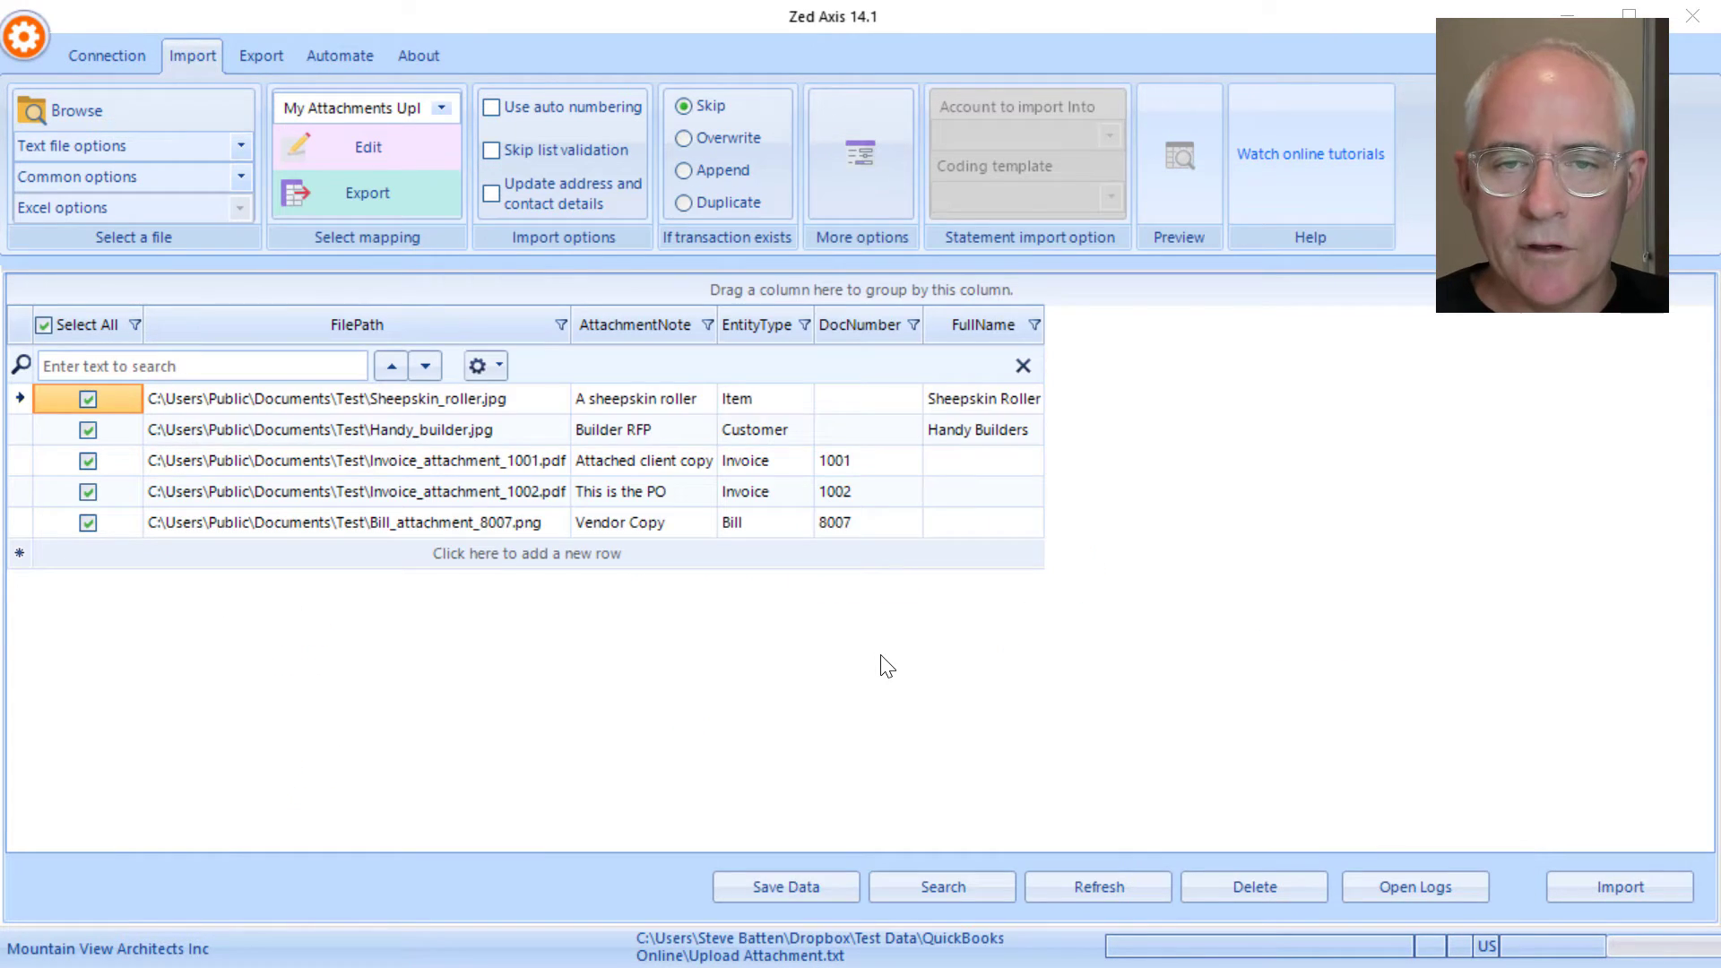
Import the five attachment records with Overwrite; four succeed and bill 8007's file fails
{"action": "left_click", "coordinate": [1627, 882]}
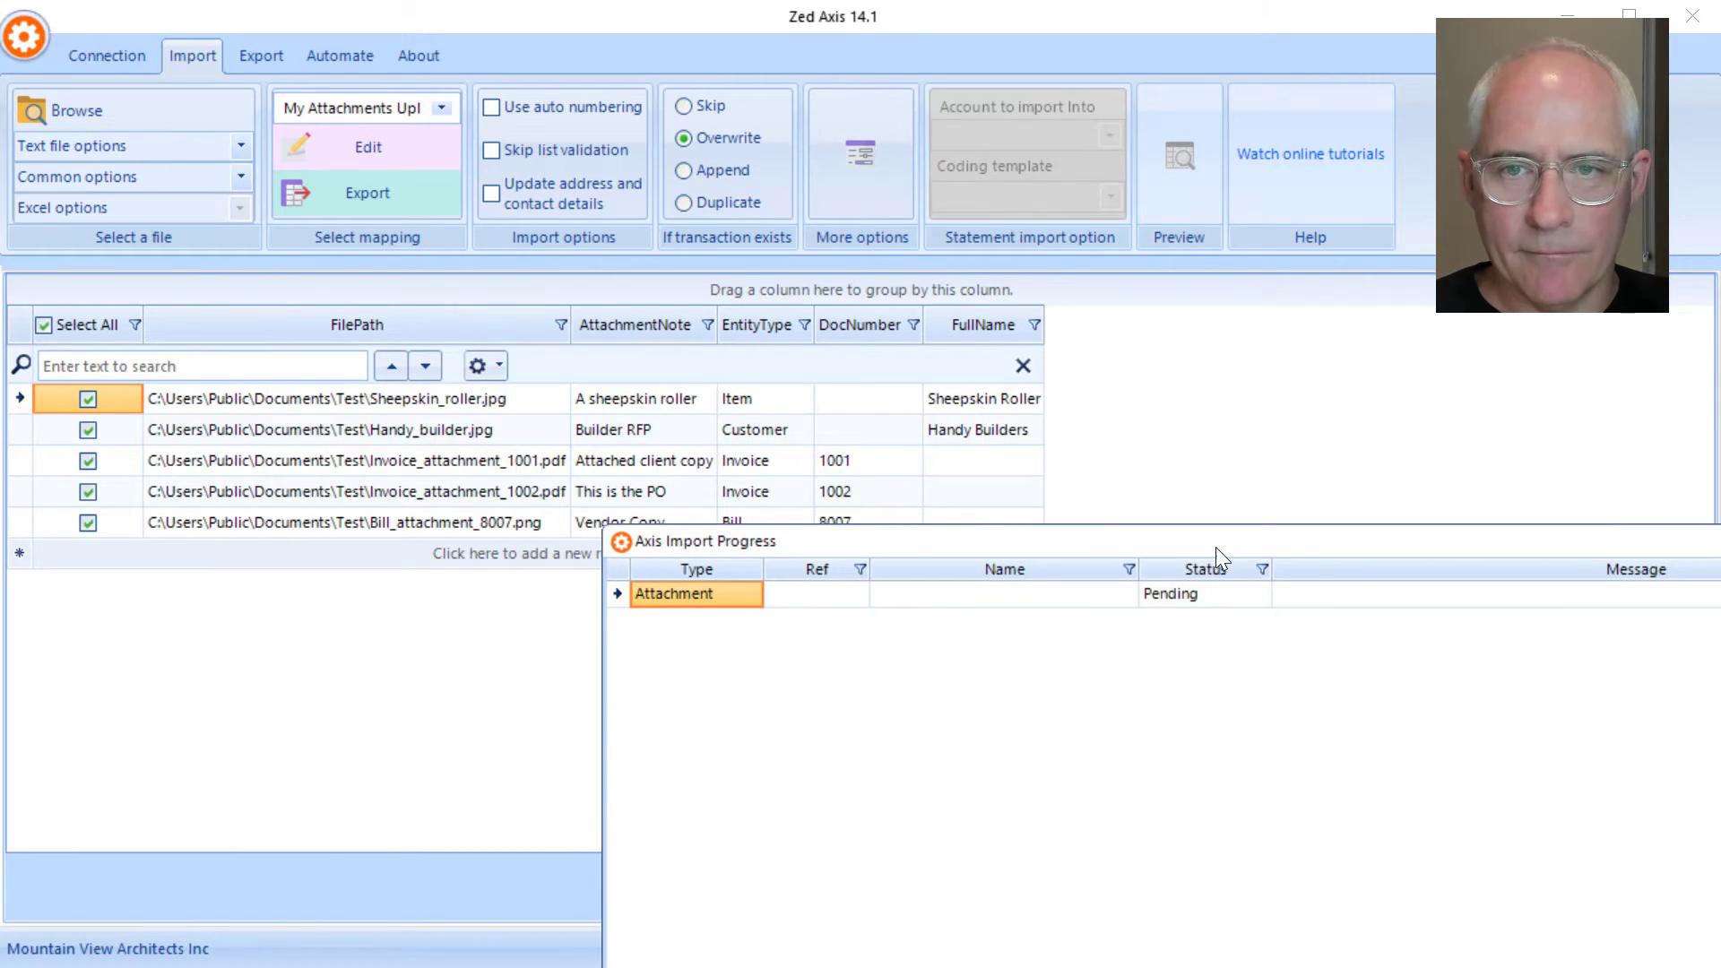
{"action": "left_click_drag", "start_coordinate": [1215, 547], "coordinate": [746, 185]}
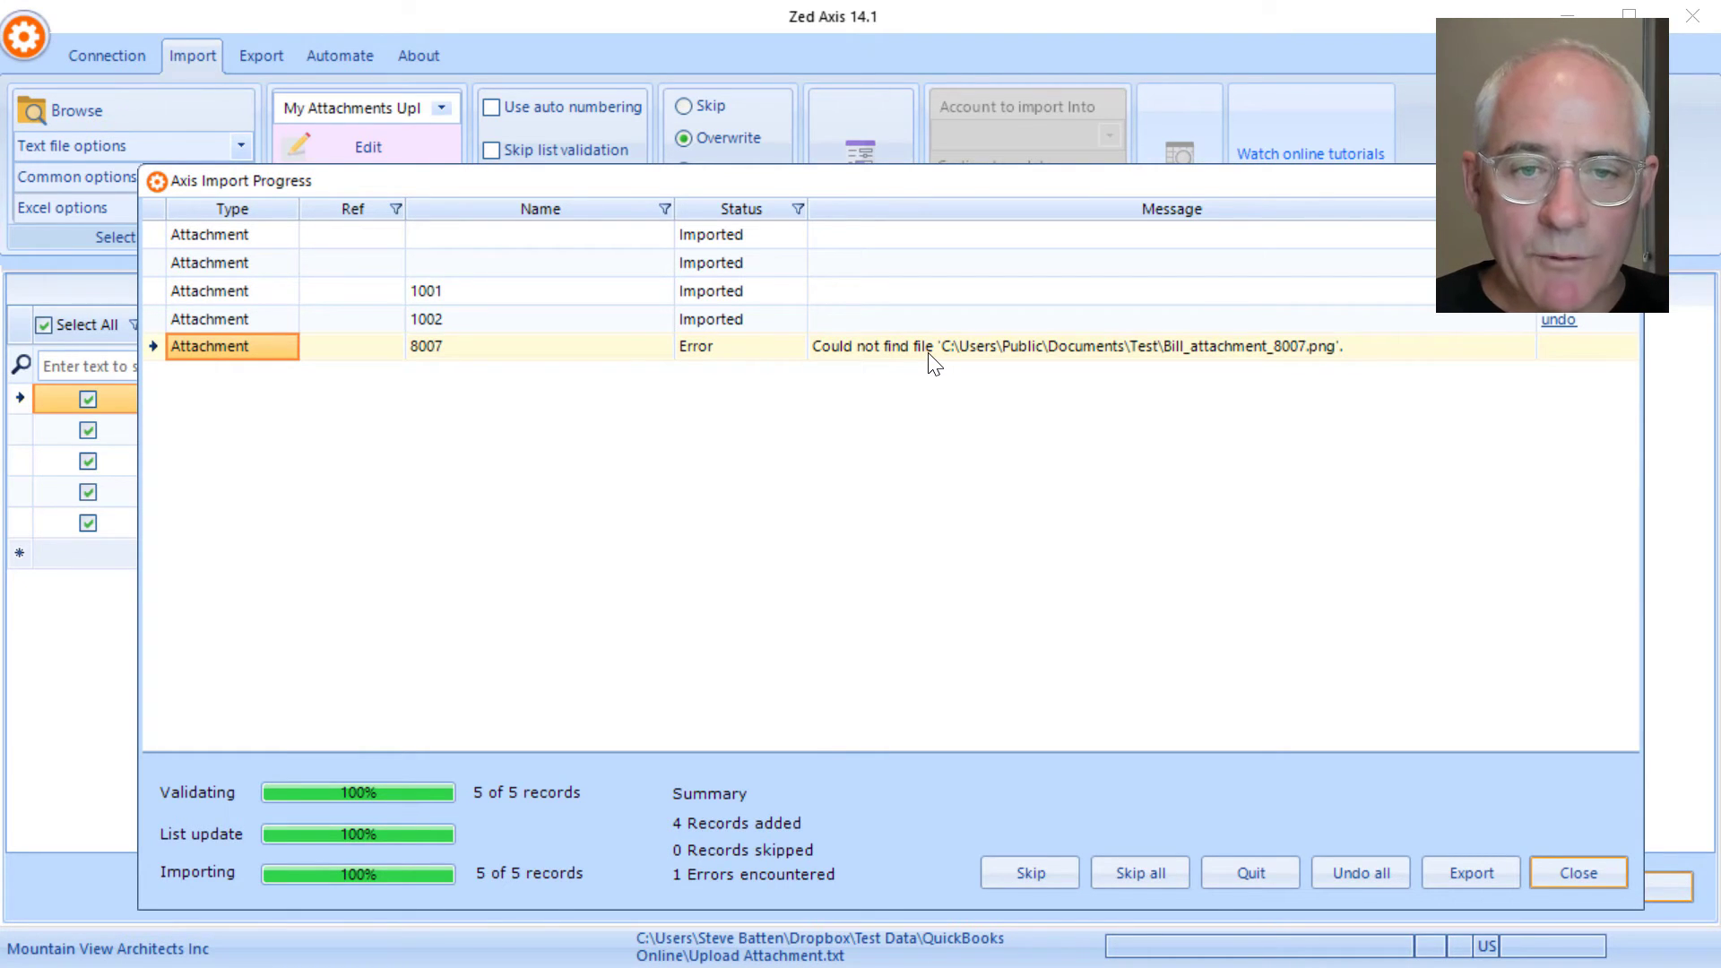
{"action": "key", "text": "Return"}
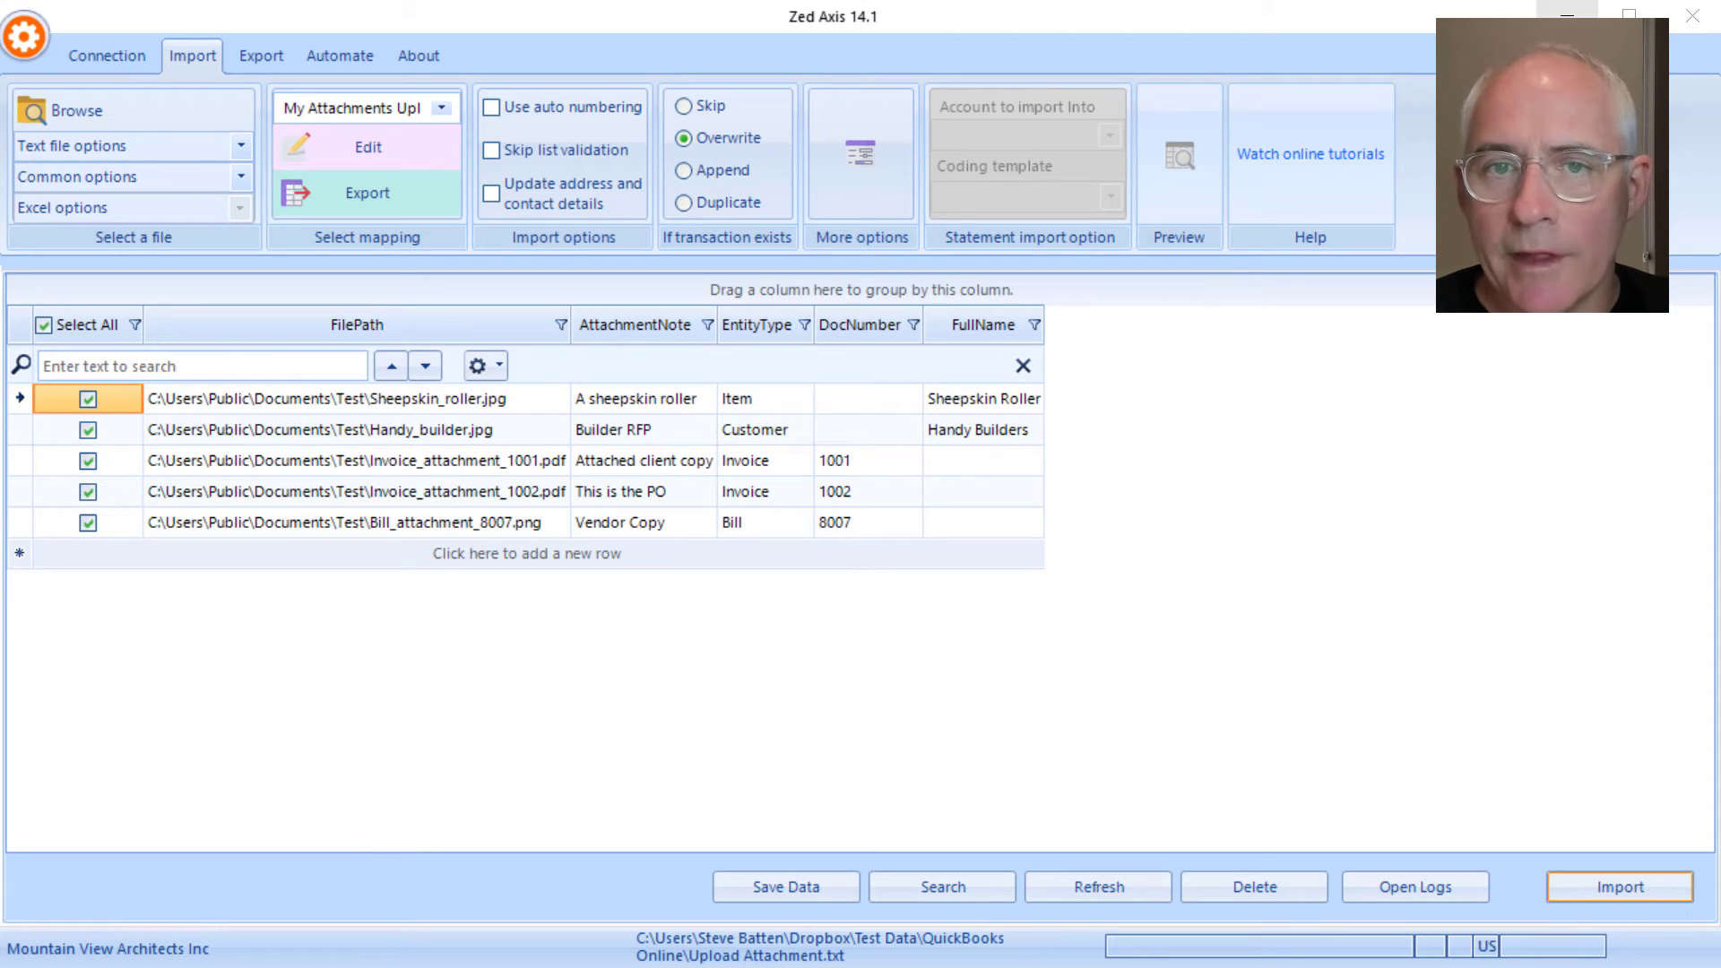
{"action": "key", "text": "alt+Tab"}
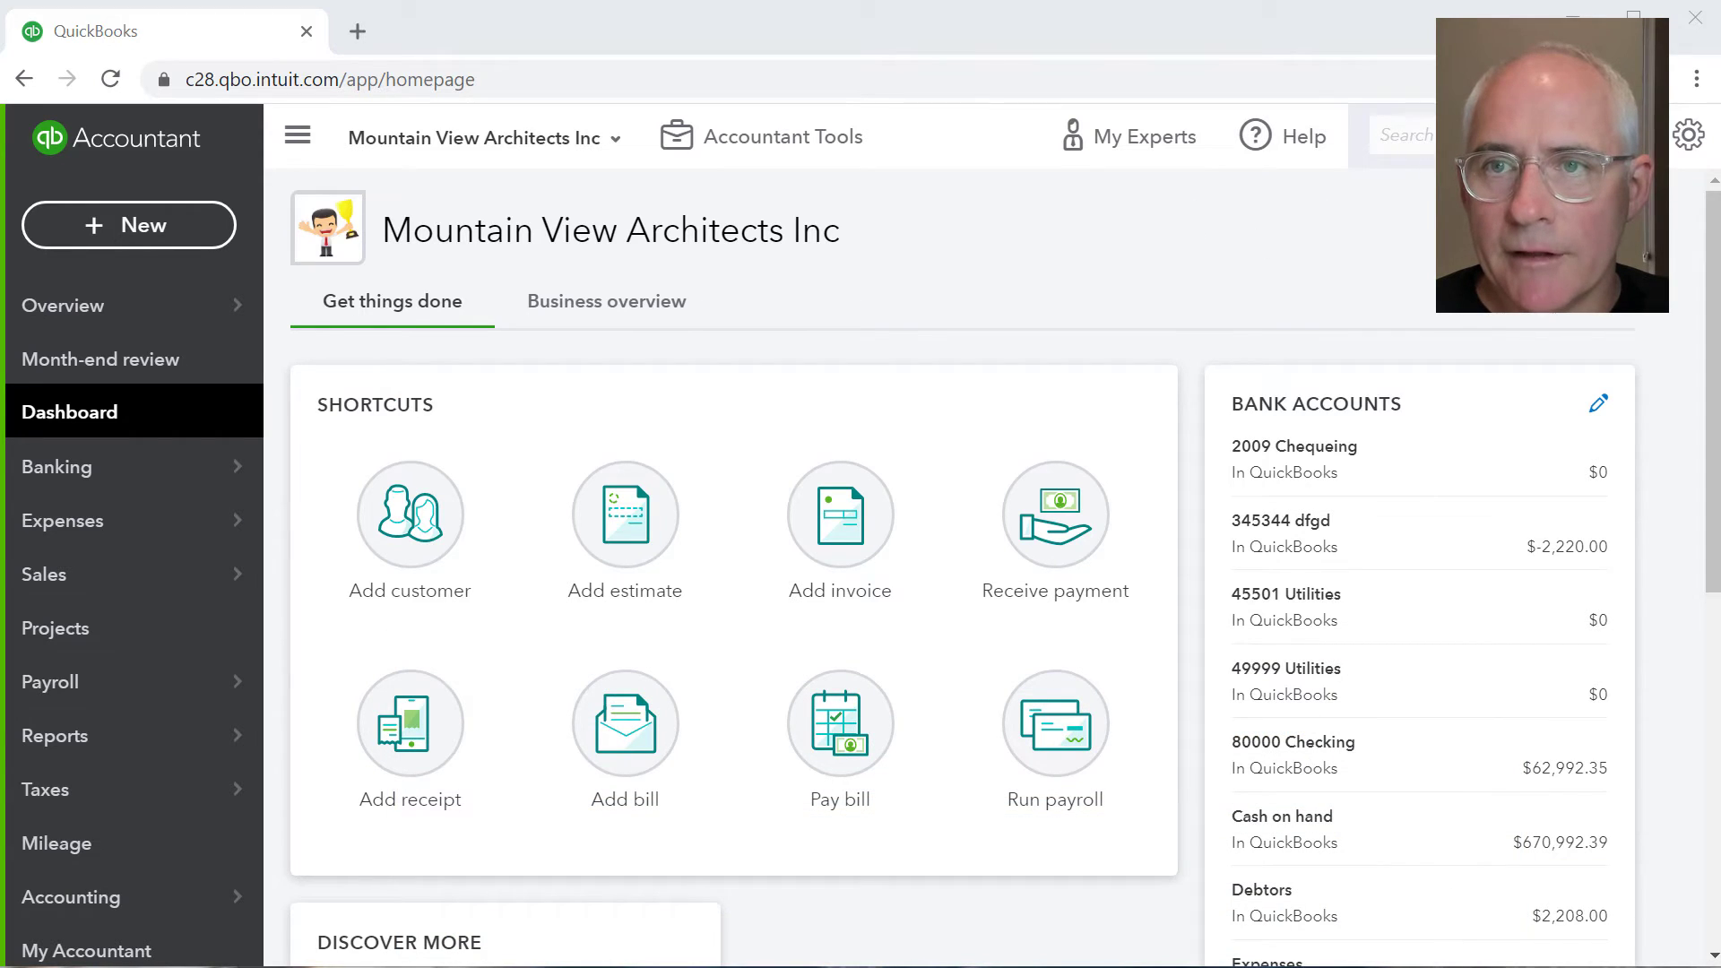
Search Products and Services for 'sheep' and check Sheepskin Roller's imported image thumbnail
{"action": "left_click", "coordinate": [1408, 136]}
{"action": "left_click", "coordinate": [1688, 135]}
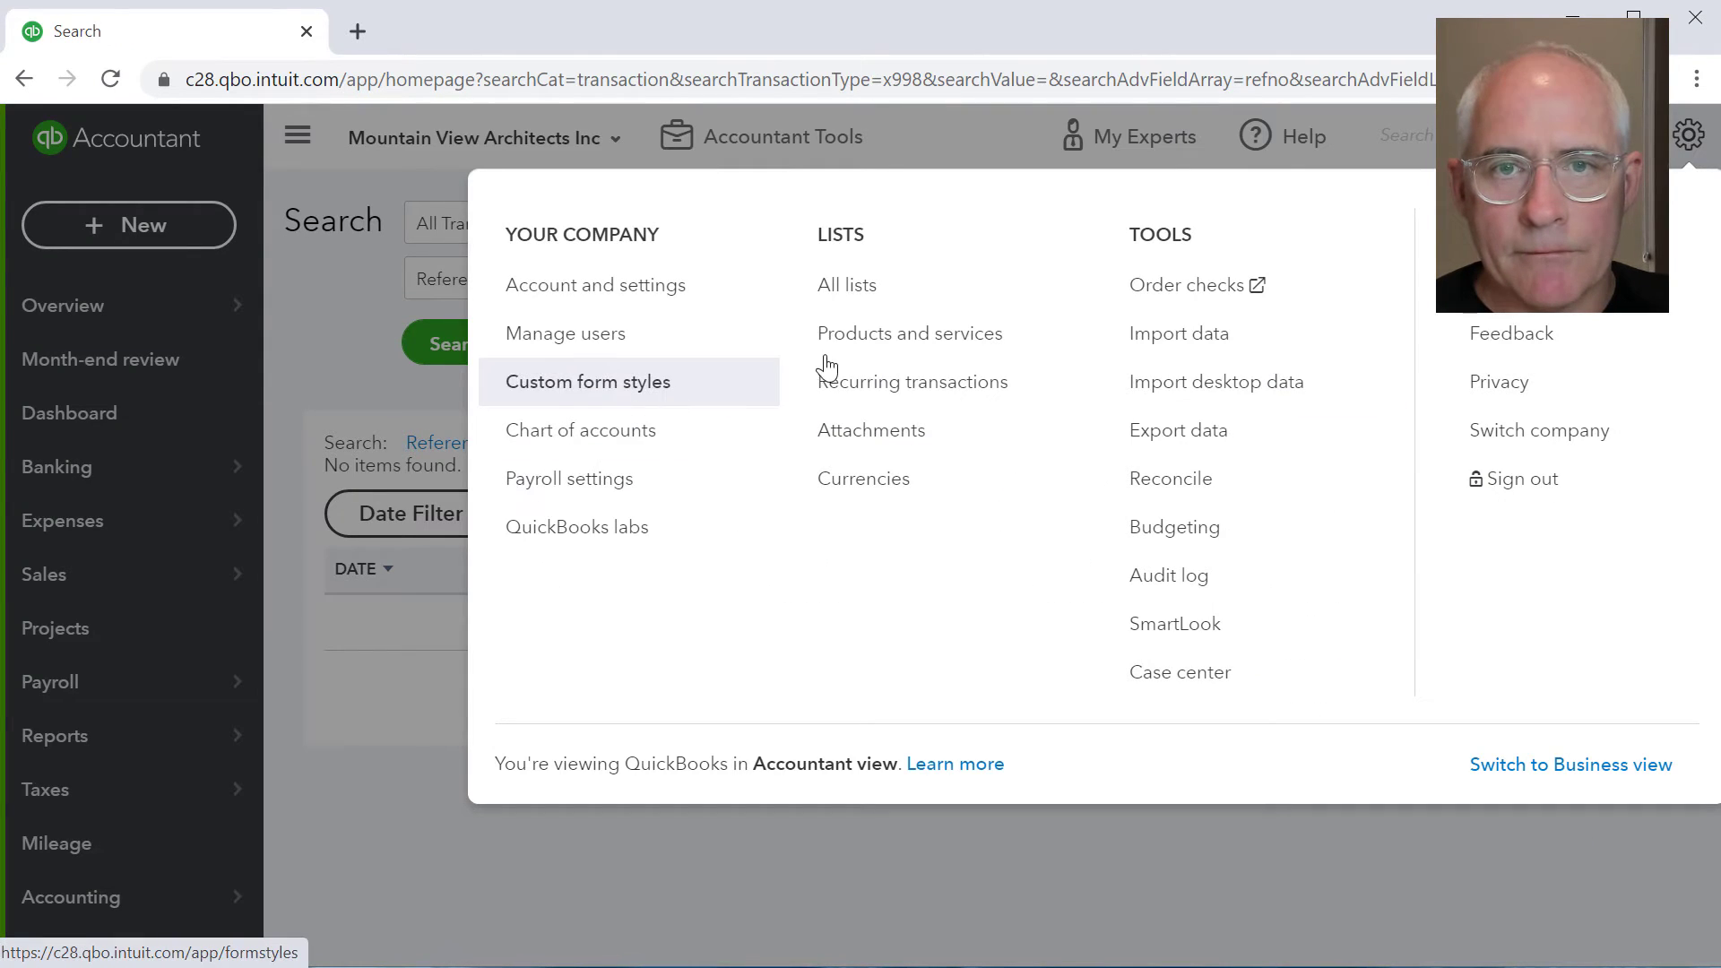
{"action": "left_click", "coordinate": [823, 345]}
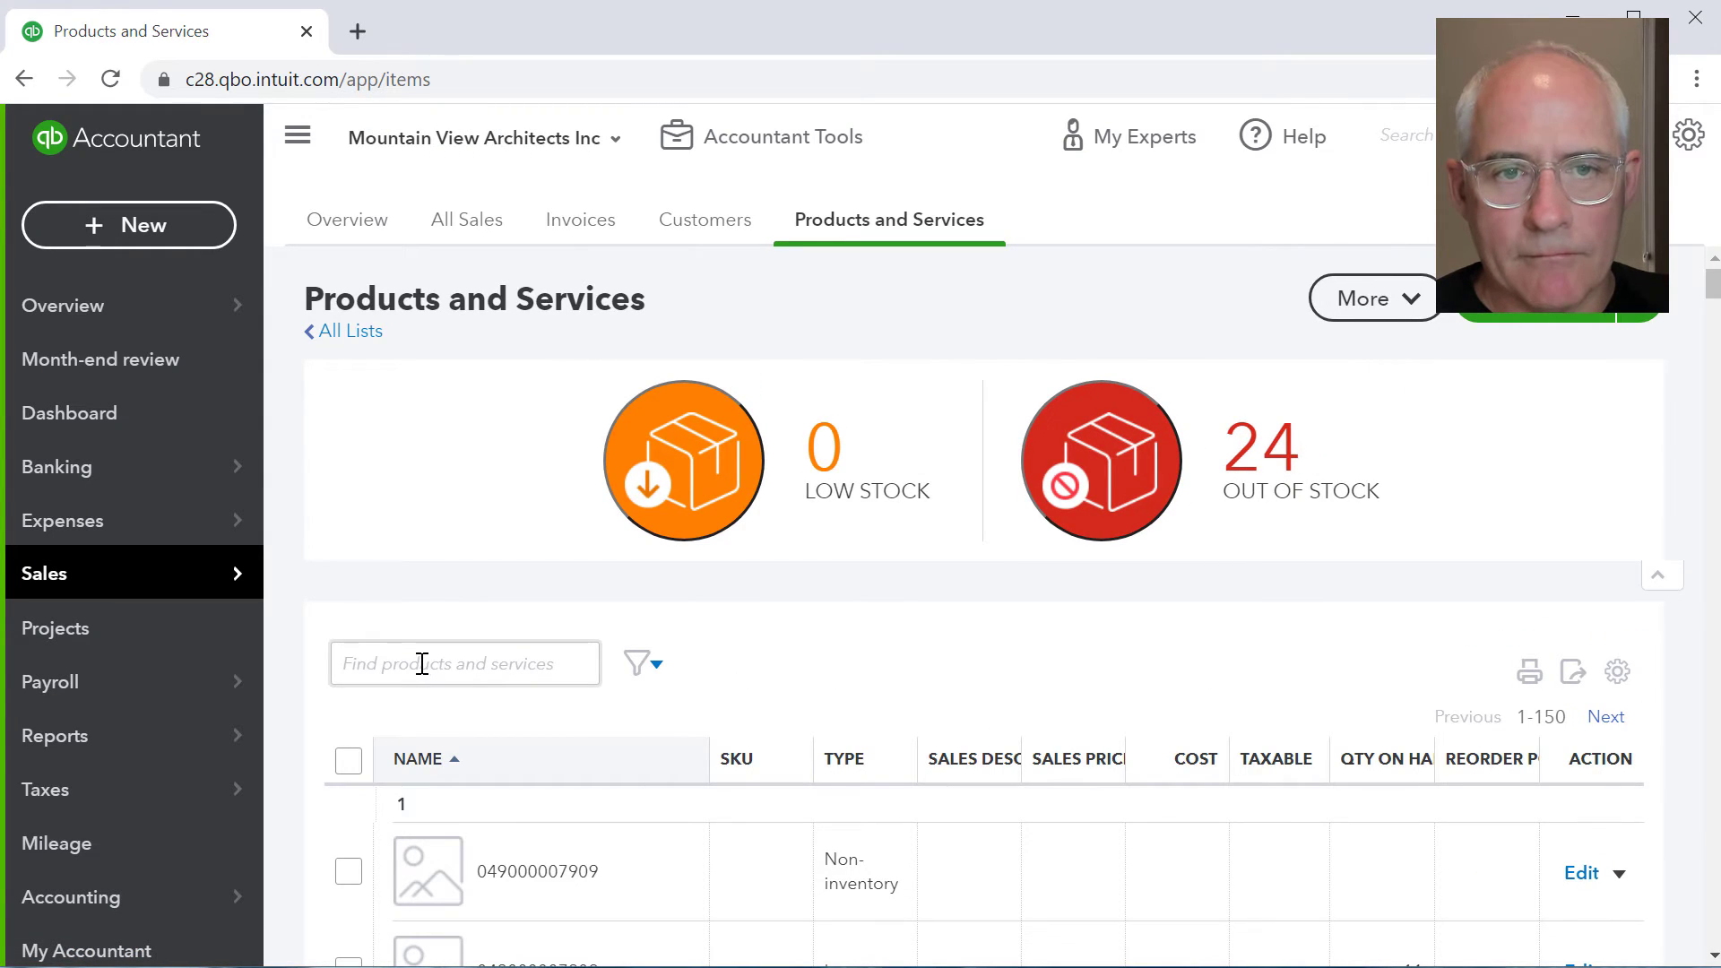
{"action": "left_click", "coordinate": [431, 665]}
{"action": "type", "text": "sheep"}
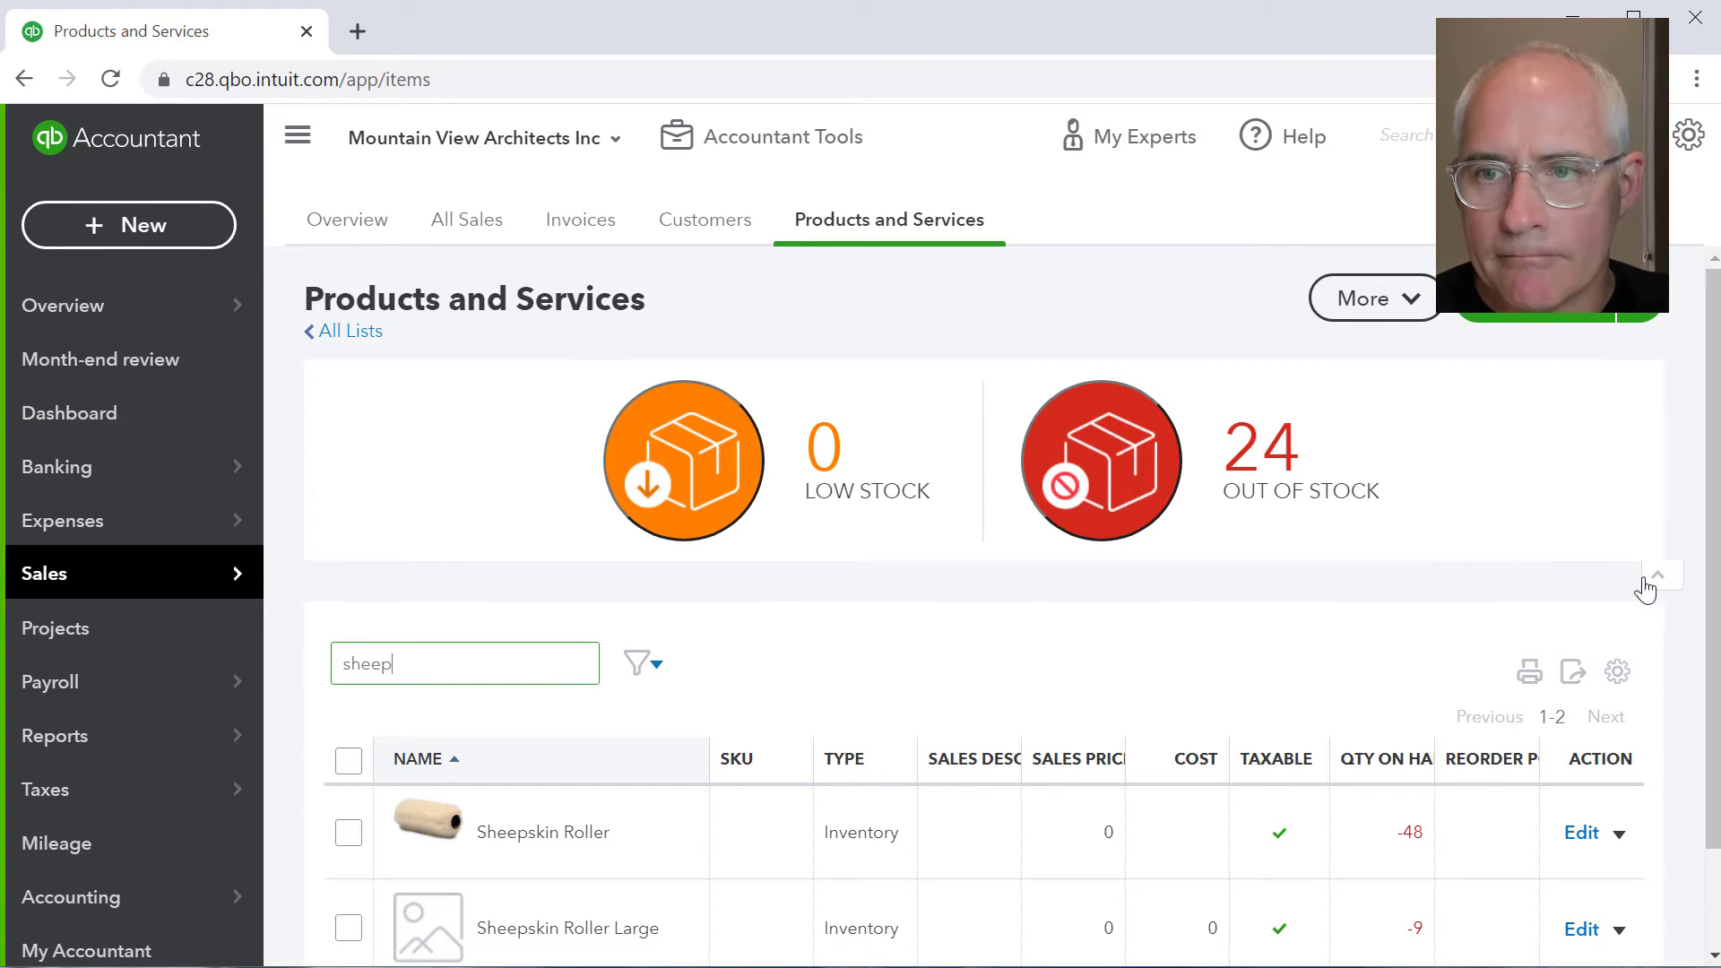
{"action": "left_click", "coordinate": [1658, 576]}
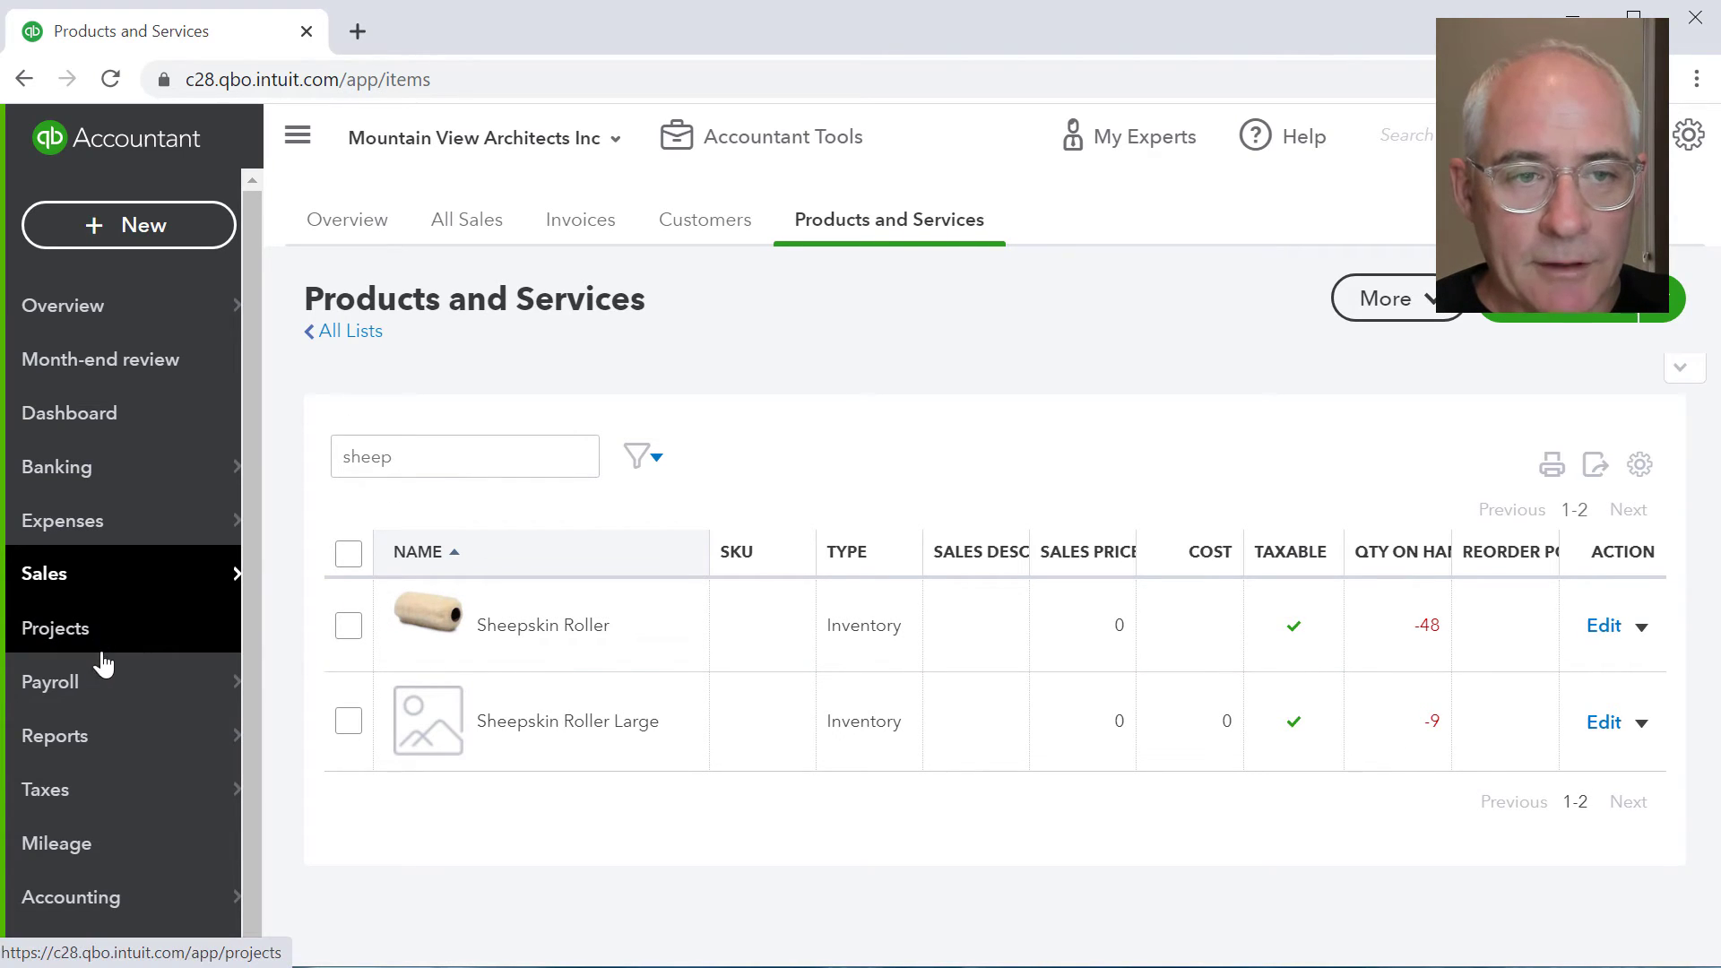
Open Handy Builders from Customers and view its Handy_builder.jpg attachment
{"action": "mouse_move", "coordinate": [115, 560]}
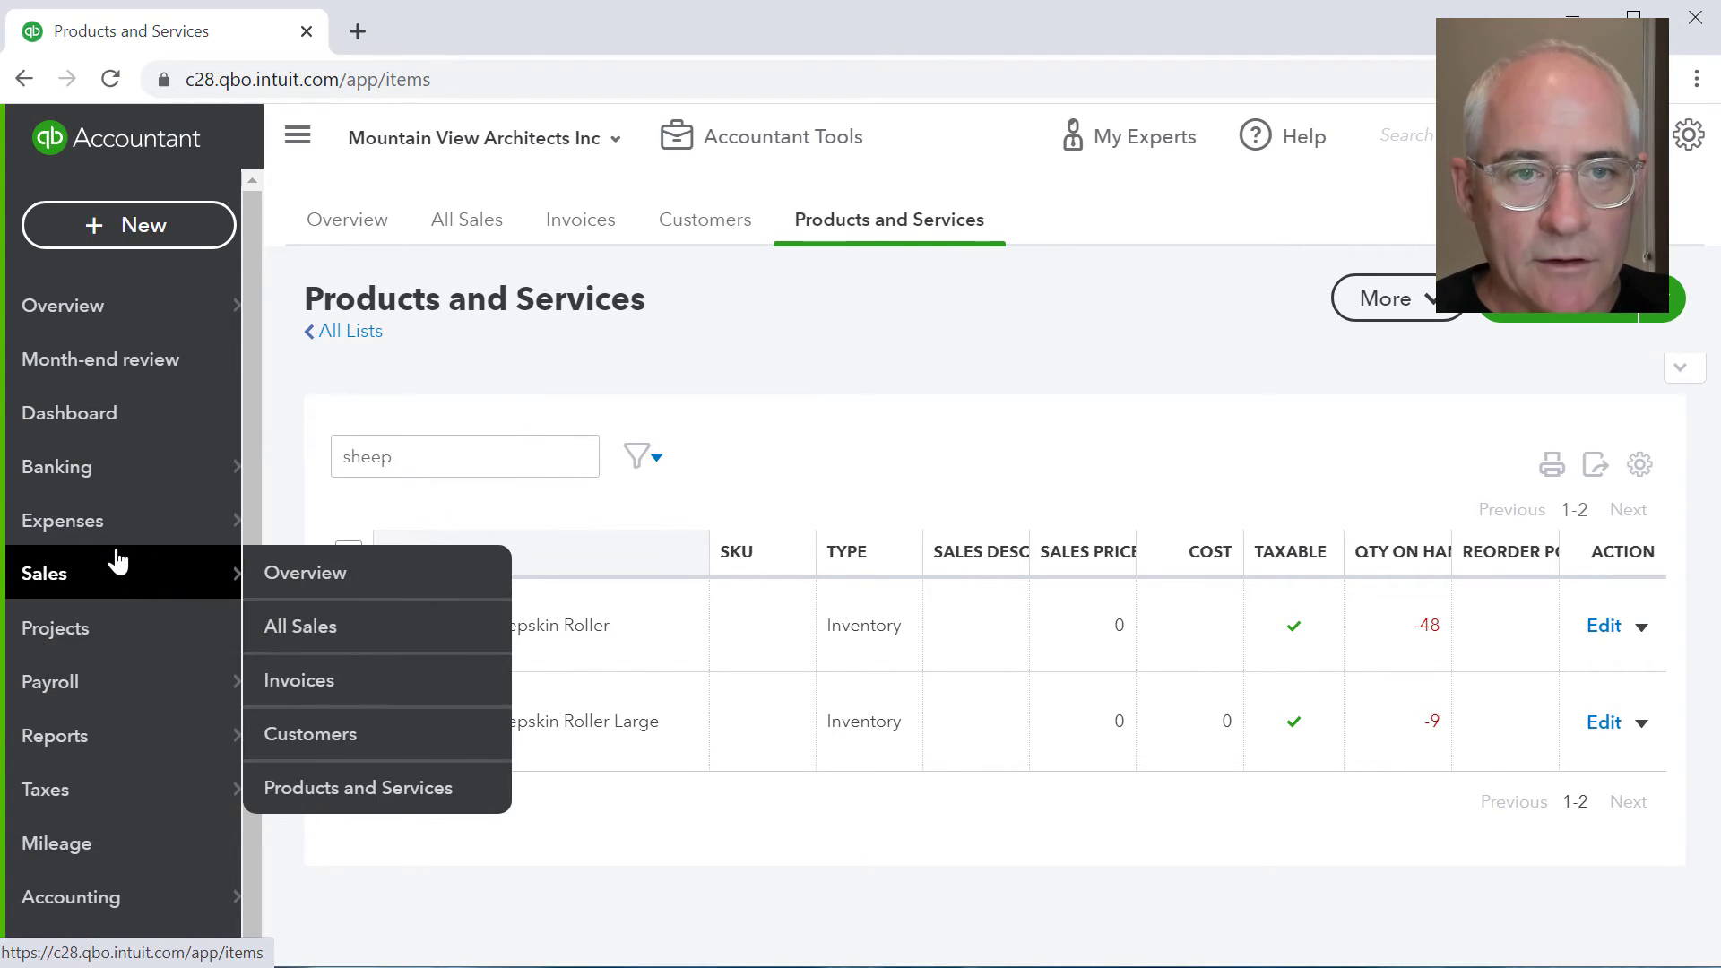
{"action": "left_click", "coordinate": [303, 735]}
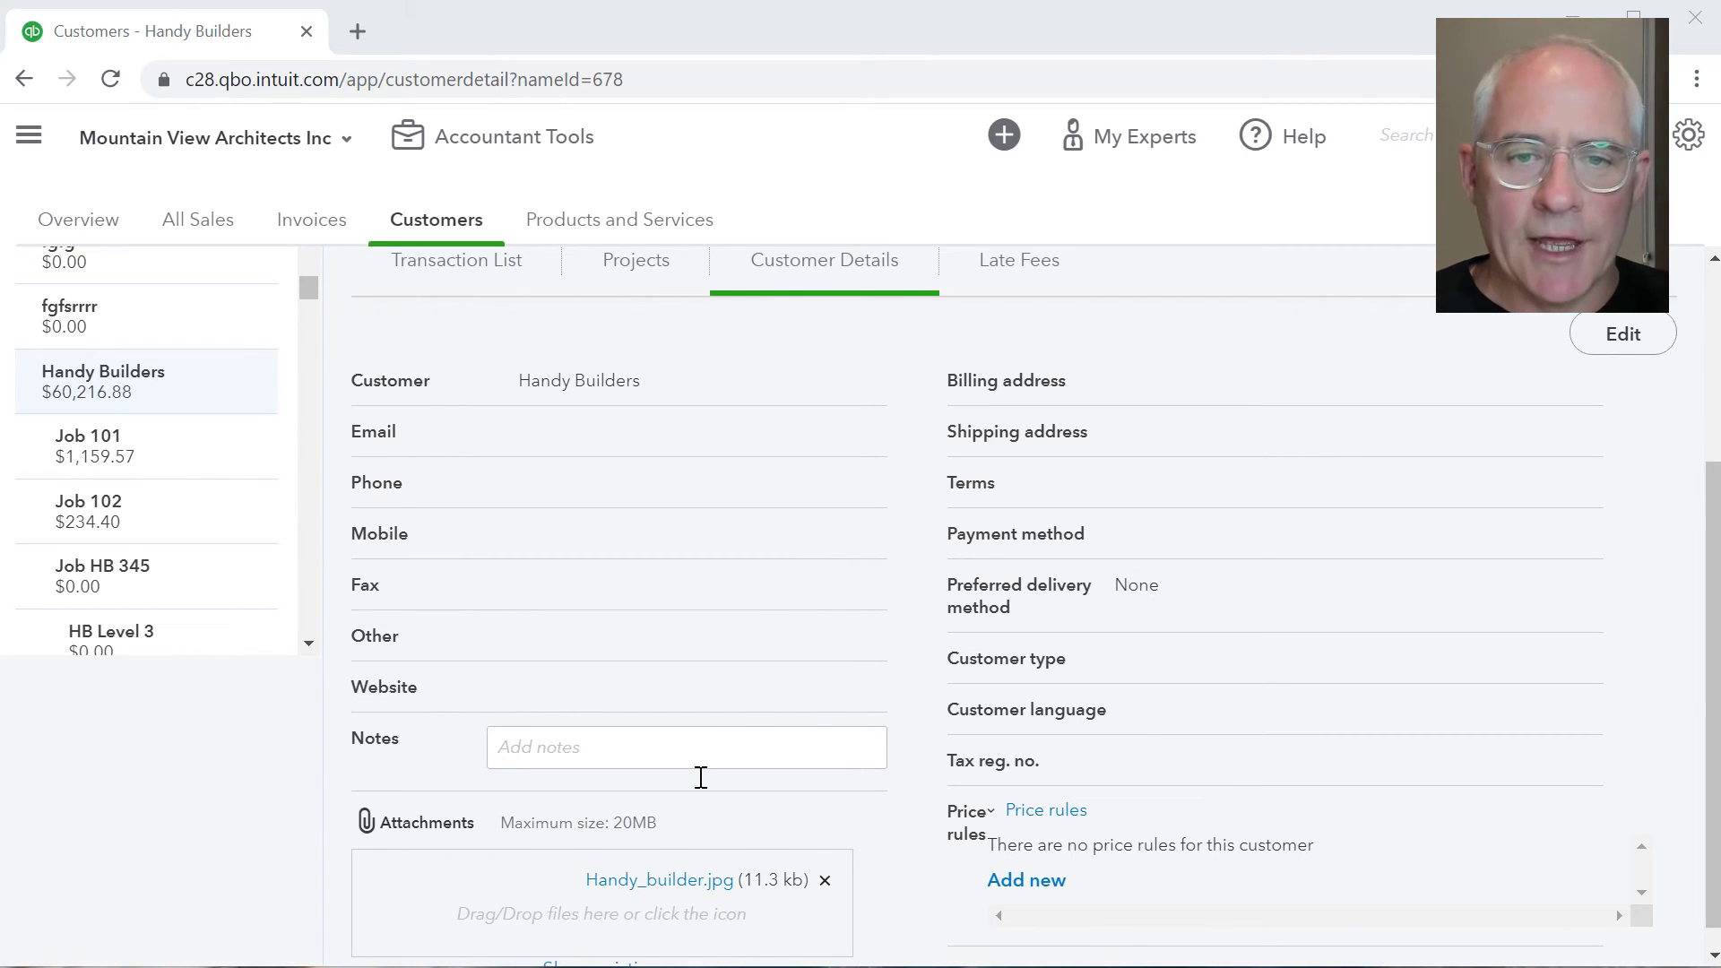
{"action": "left_click", "coordinate": [661, 880]}
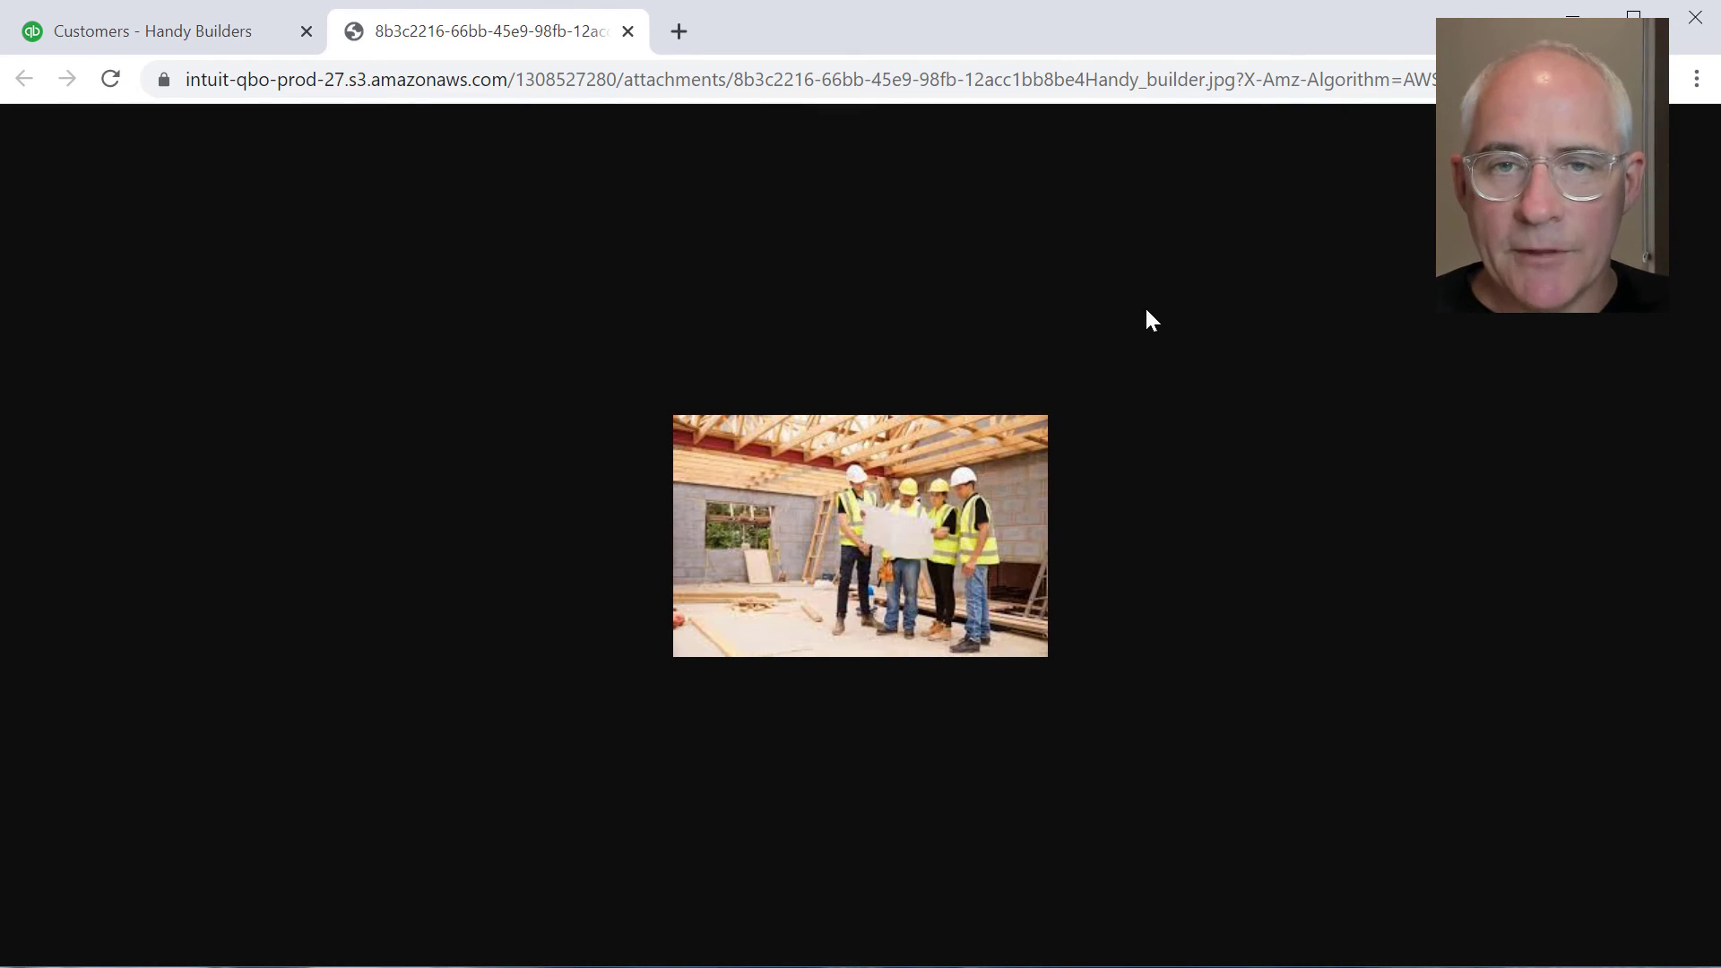
{"action": "left_click", "coordinate": [199, 50]}
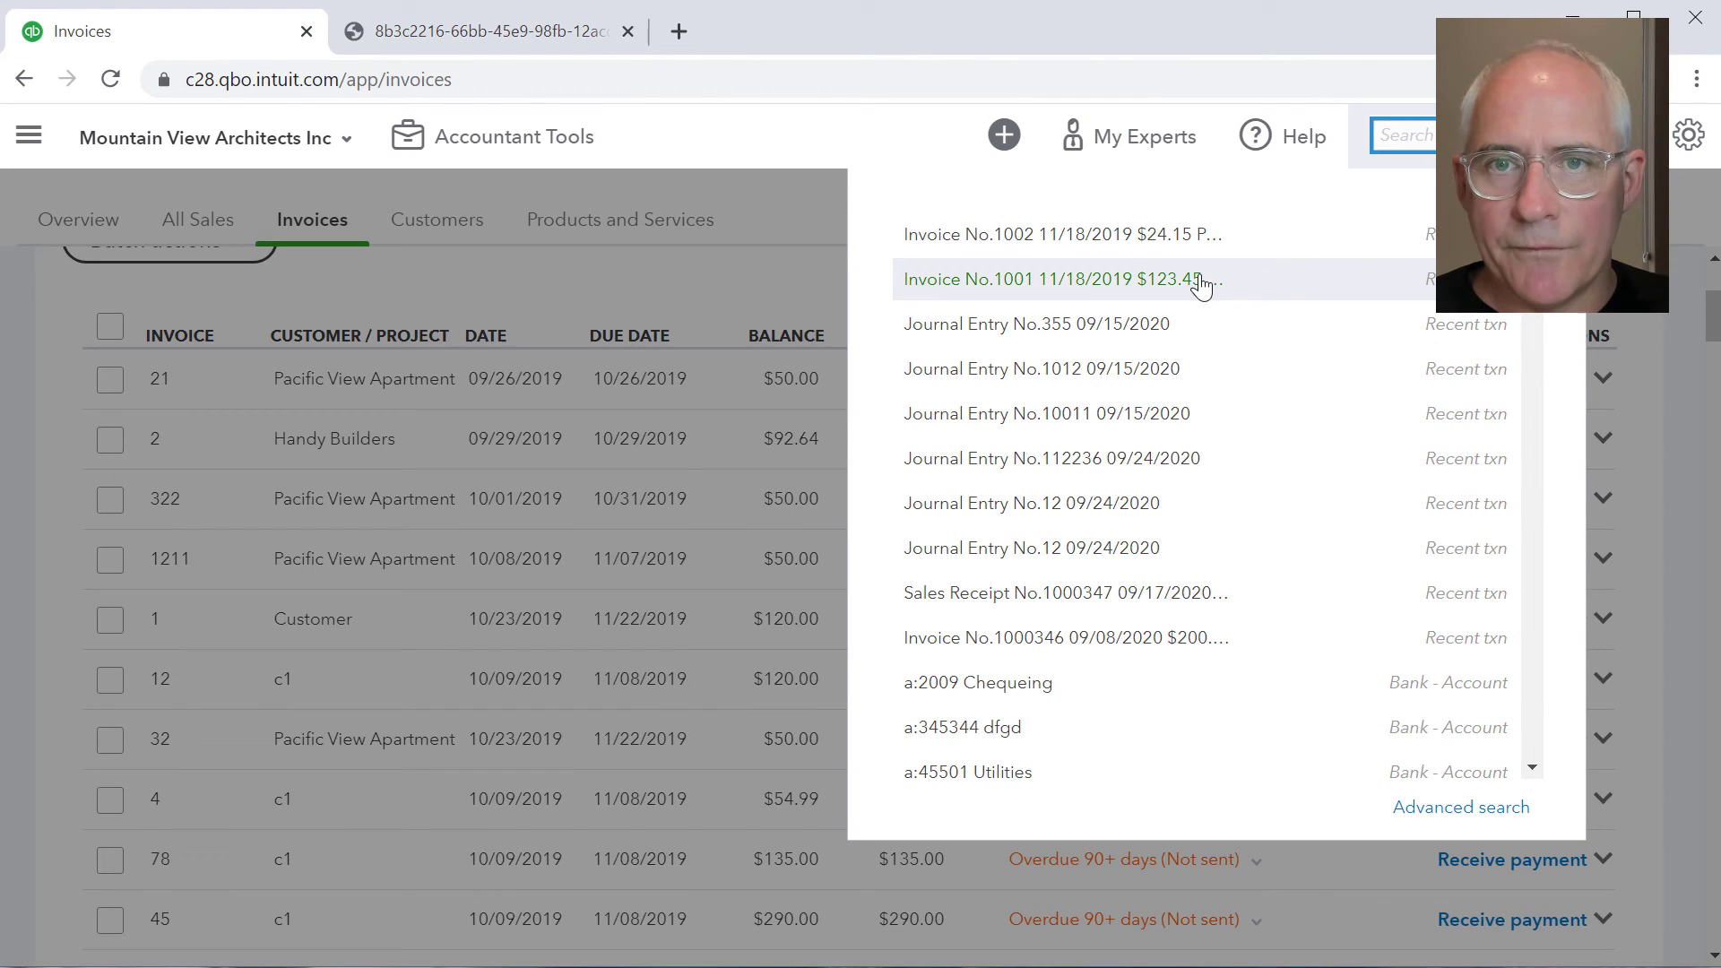
Open invoice 1001 and view its Invoice_attachment_1001.pdf attachment, then return to Zed Axis
{"action": "left_click", "coordinate": [1202, 284]}
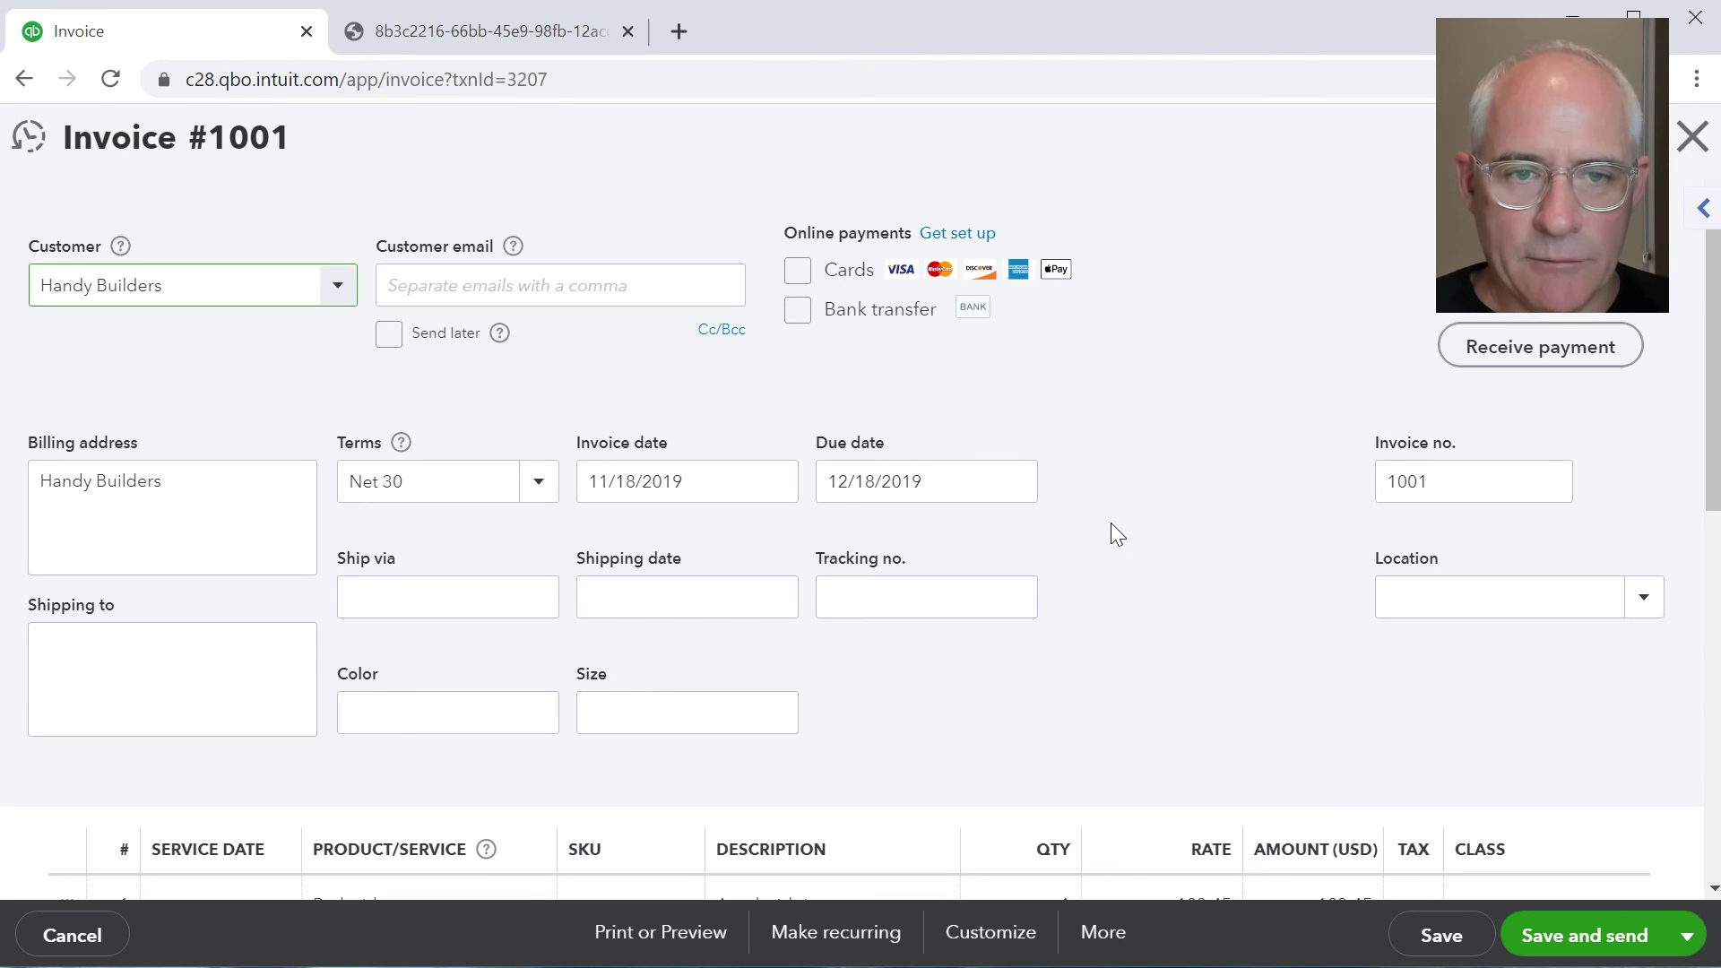
{"action": "scroll", "coordinate": [1117, 533], "scroll_direction": "down", "scroll_amount": 10}
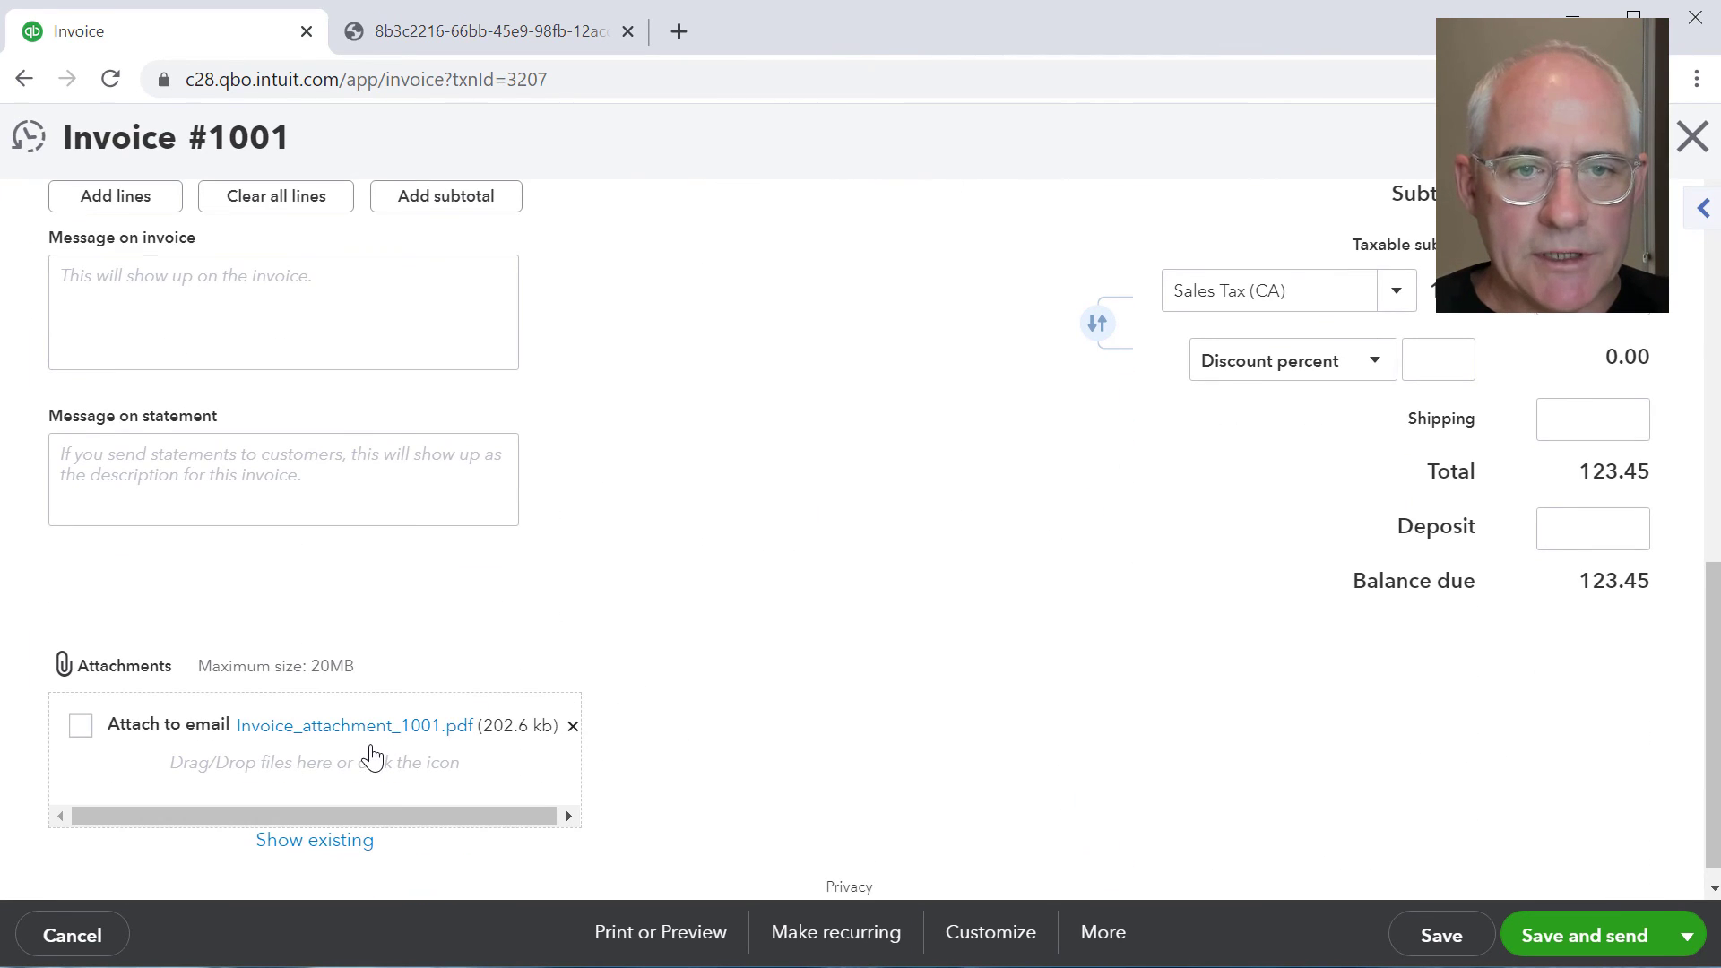
{"action": "left_click", "coordinate": [468, 728]}
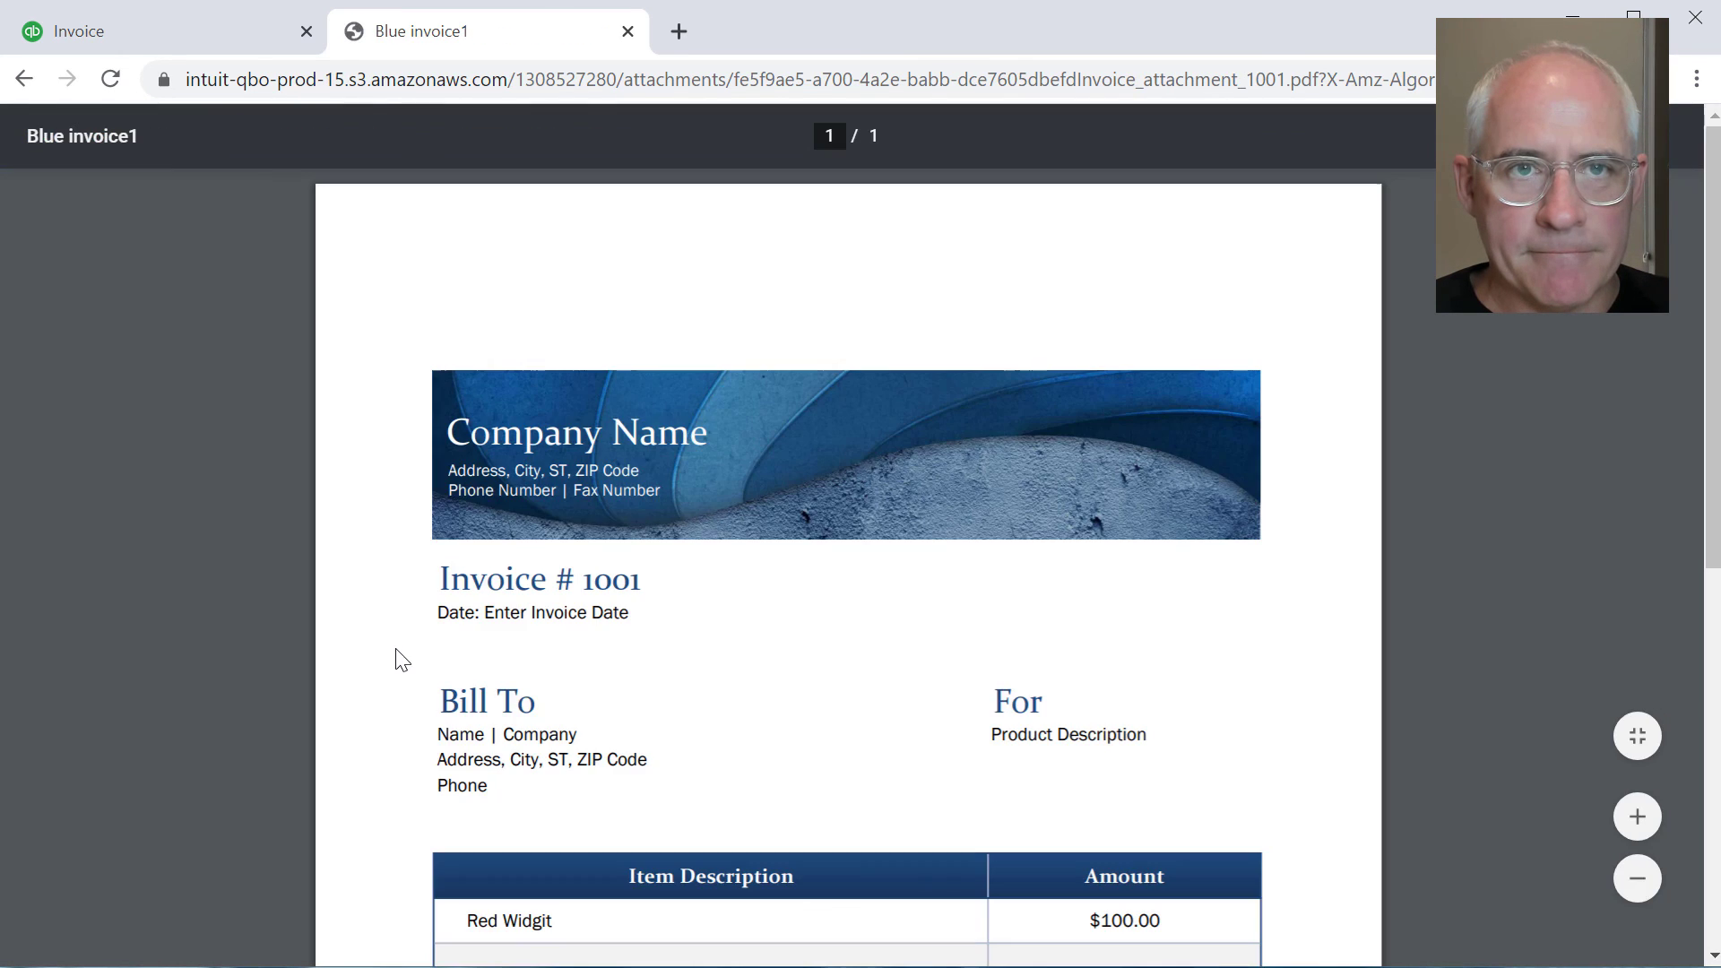
{"action": "key", "text": "alt+Tab"}
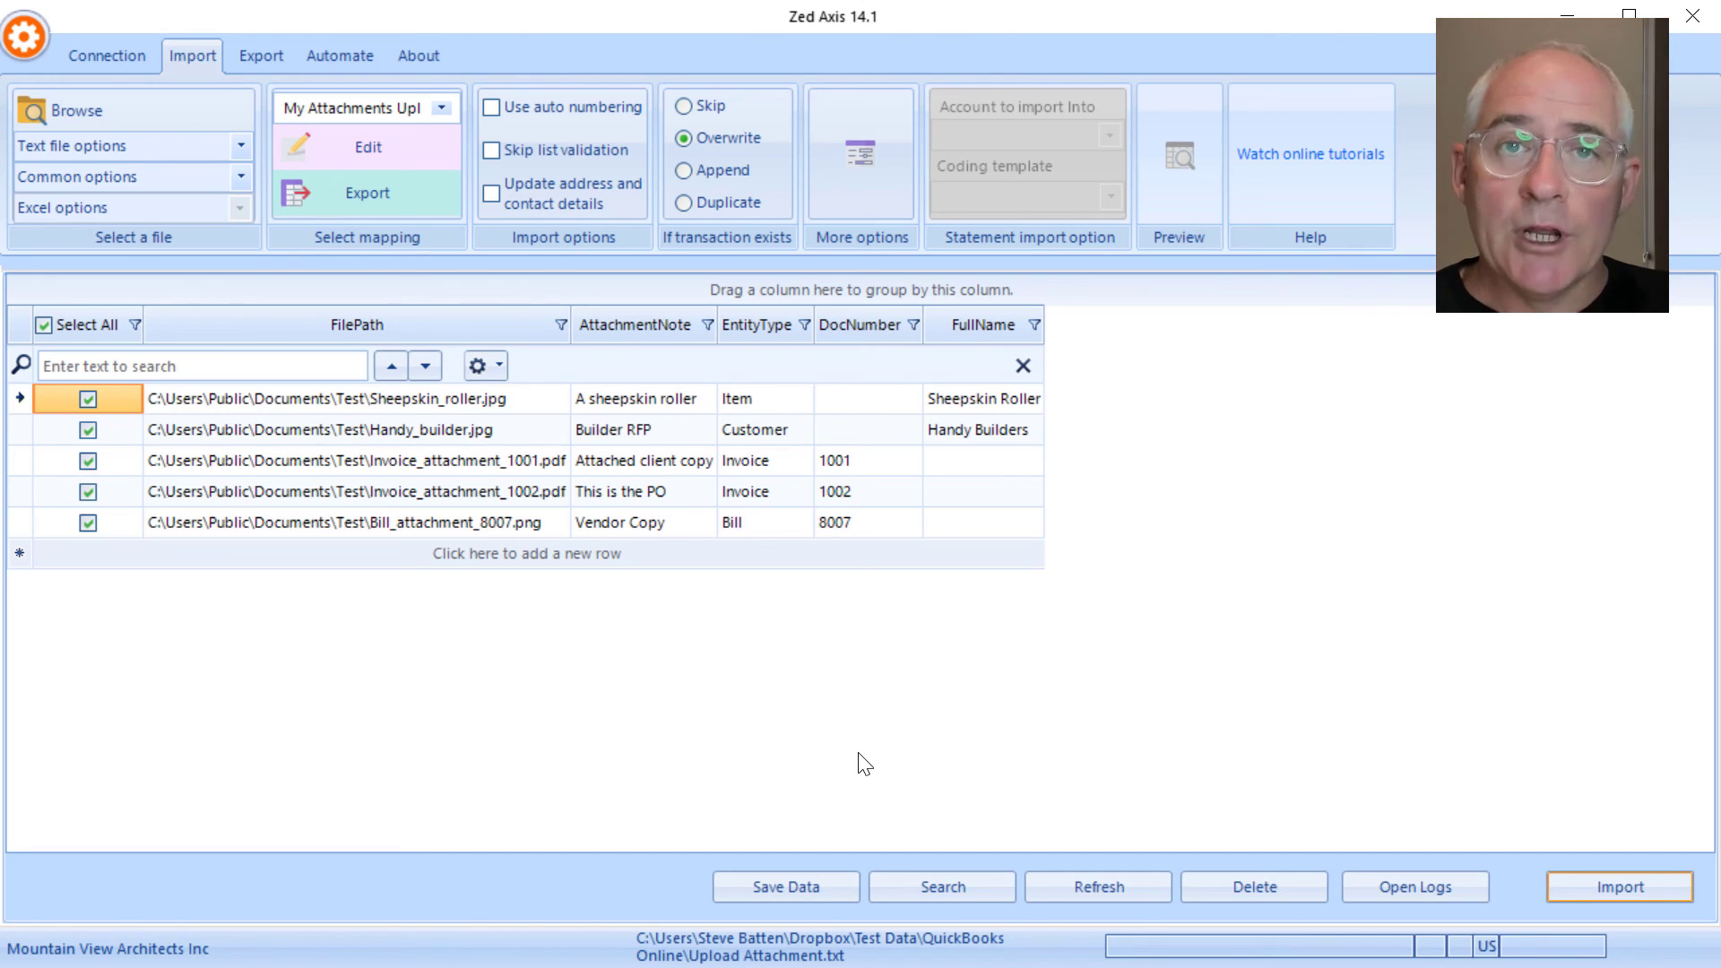